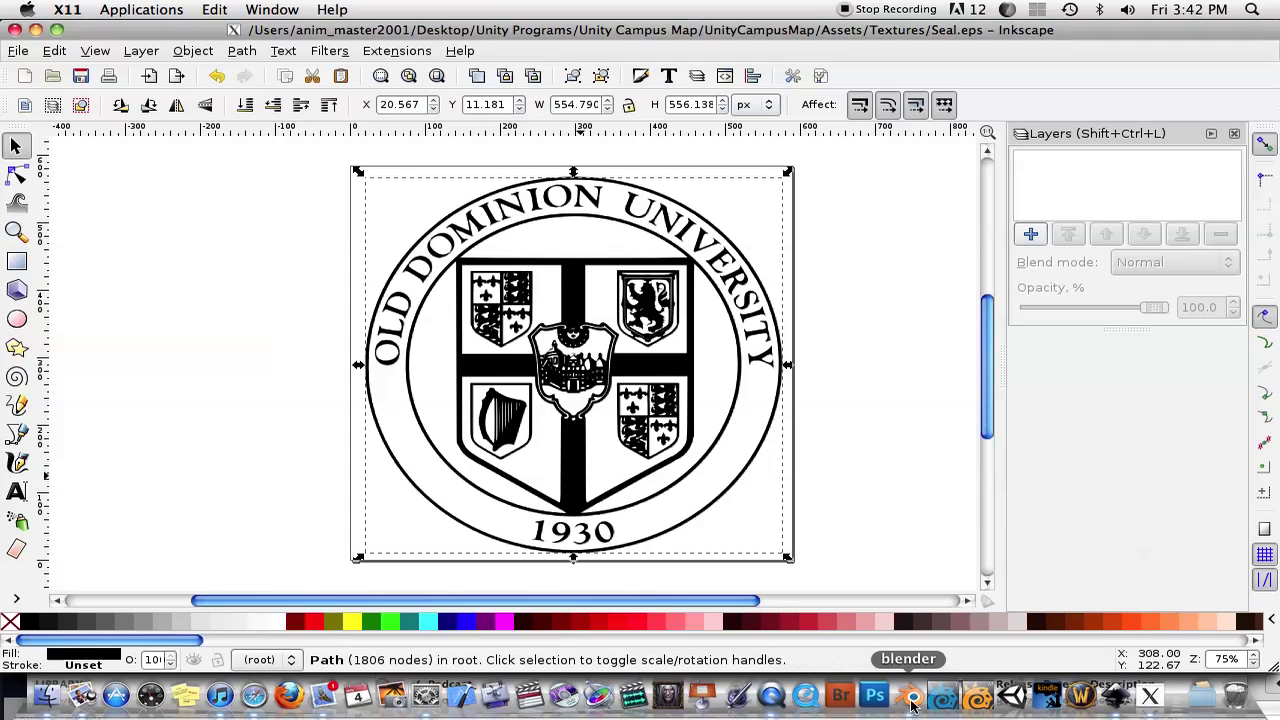
# Open the recent project Webb Center Front.blend in Blender.
pyautogui.click(911, 695)
pyautogui.click(78, 52)
pyautogui.moveTo(105, 108)
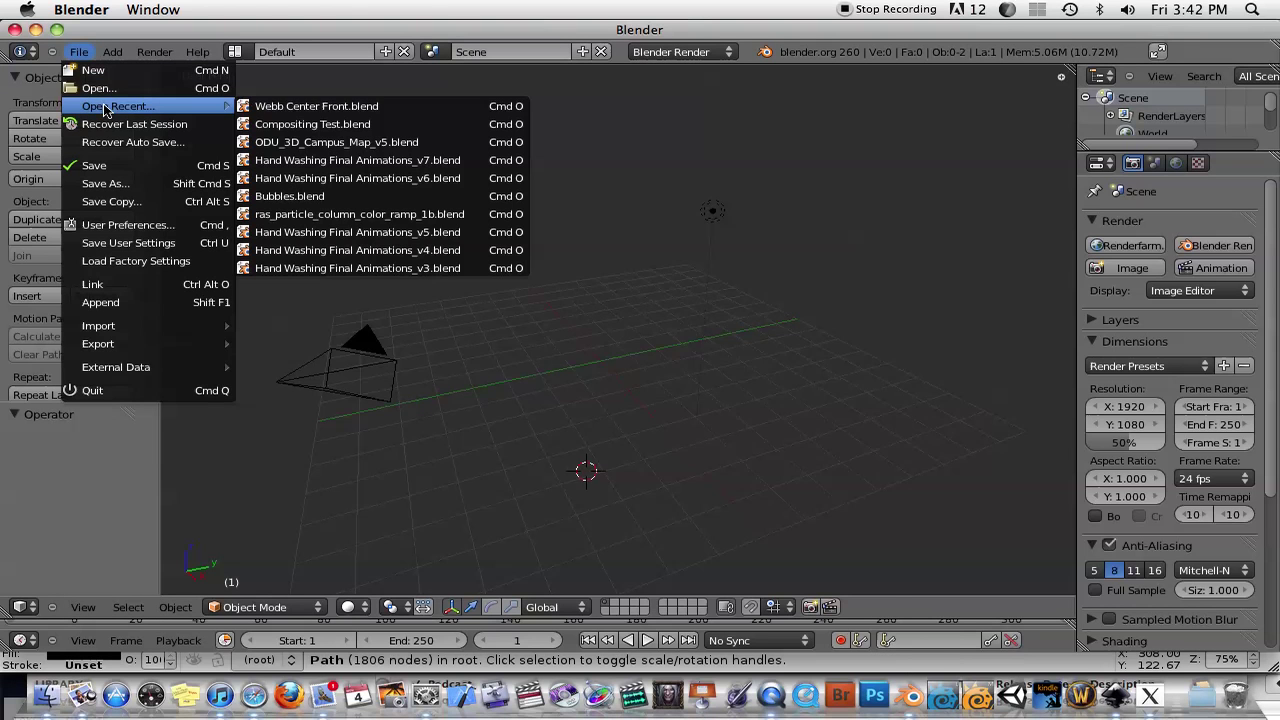
pyautogui.click(350, 107)
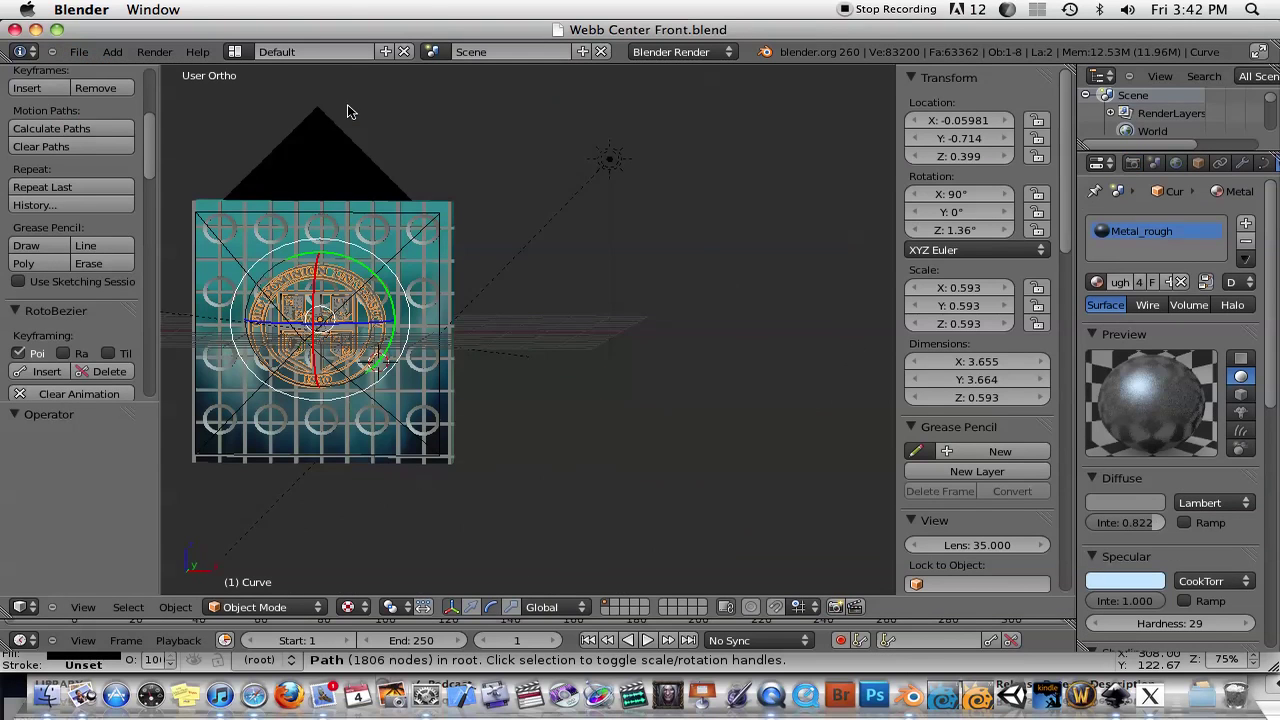
# View the seal through the camera, orbit it at an angle, then return to Inkscape.
pyautogui.scroll(3, 588, 298)
pyautogui.press('KP_0')
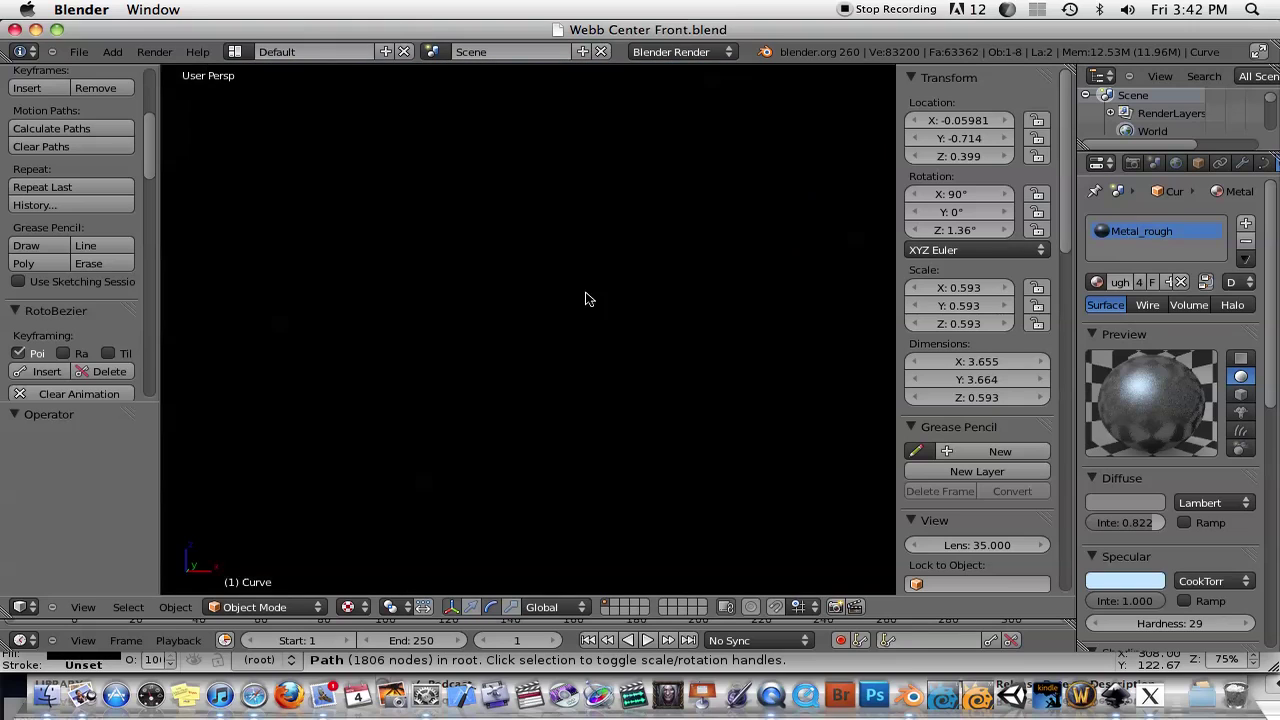
pyautogui.scroll(4, 580, 260)
pyautogui.press('Home')
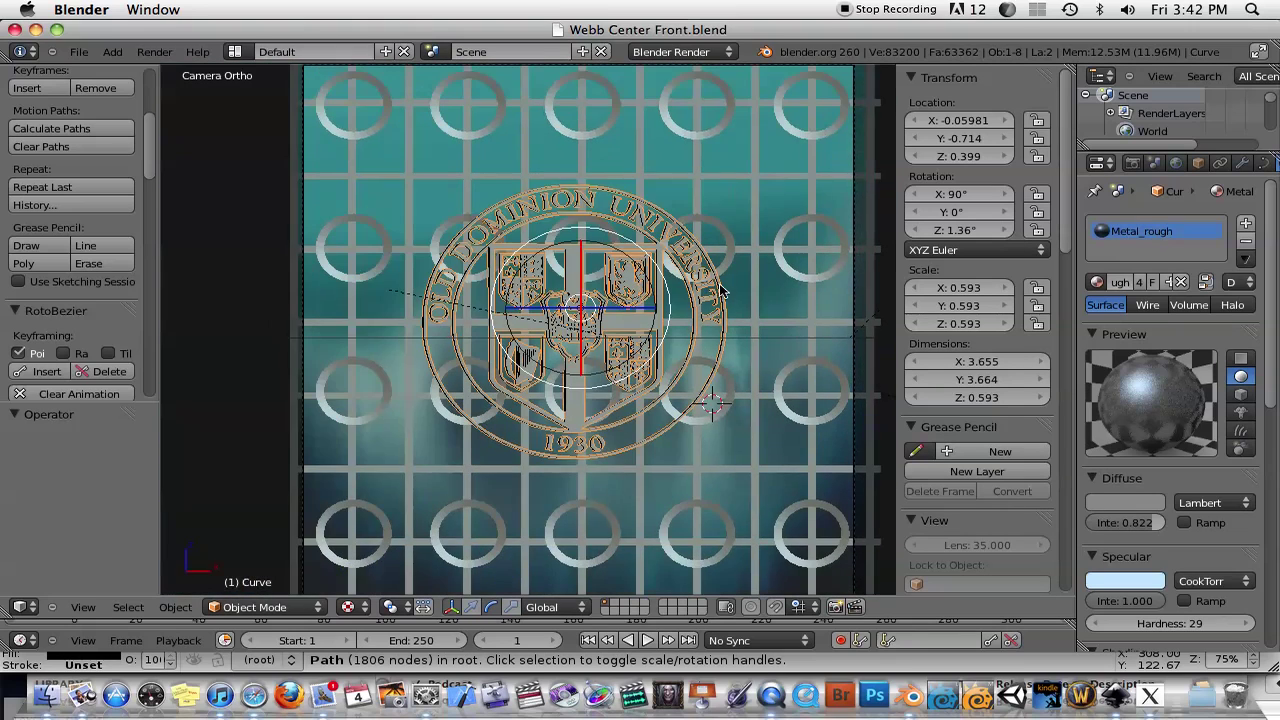
pyautogui.press('a')
pyautogui.scroll(-2, 510, 262)
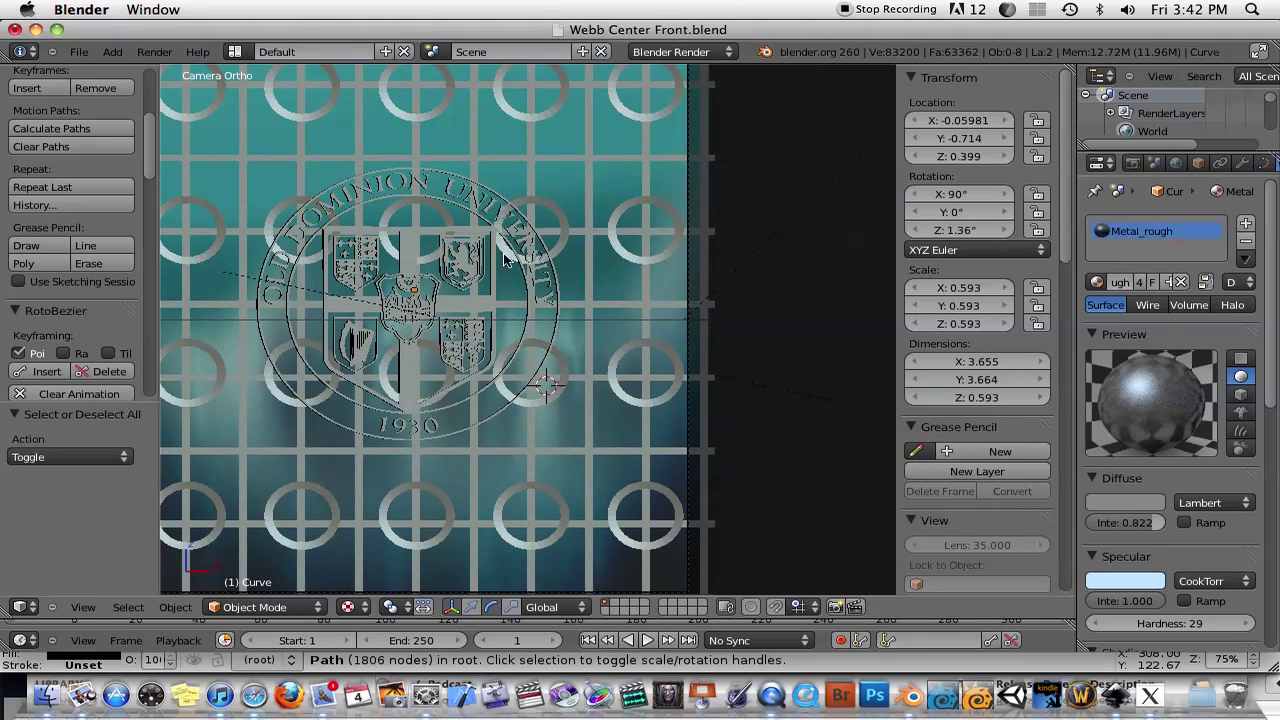
pyautogui.moveTo(528, 262); pyautogui.dragTo(564, 285, button='middle')
pyautogui.scroll(3, 562, 287)
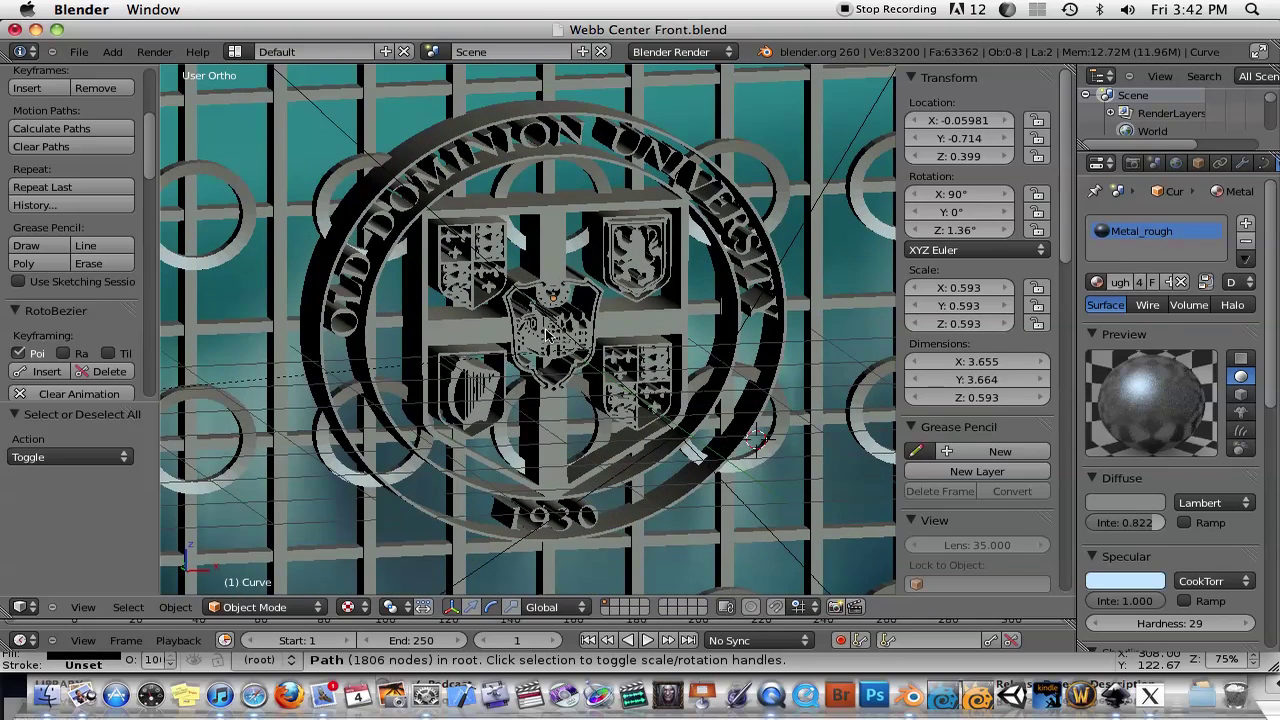
pyautogui.click(1110, 697)
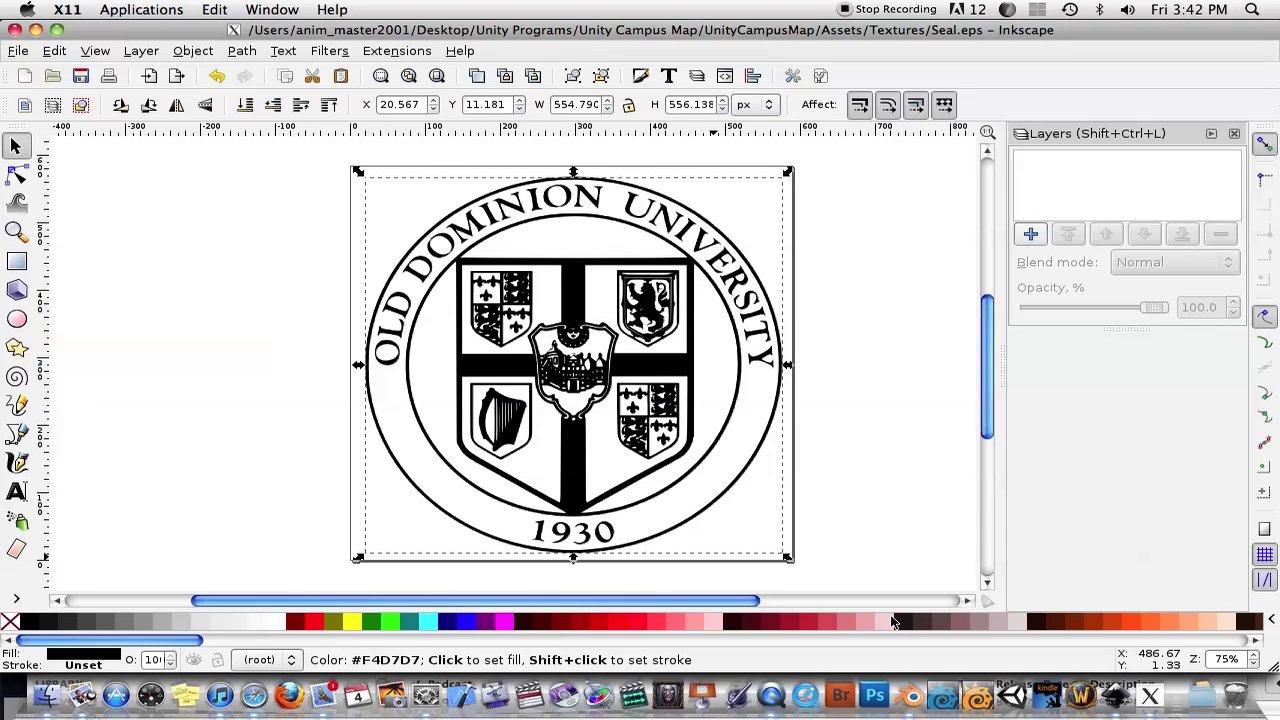
# Orbit and zoom around the extruded seal in Webb Center Front, briefly checking Inkscape in between.
pyautogui.click(914, 704)
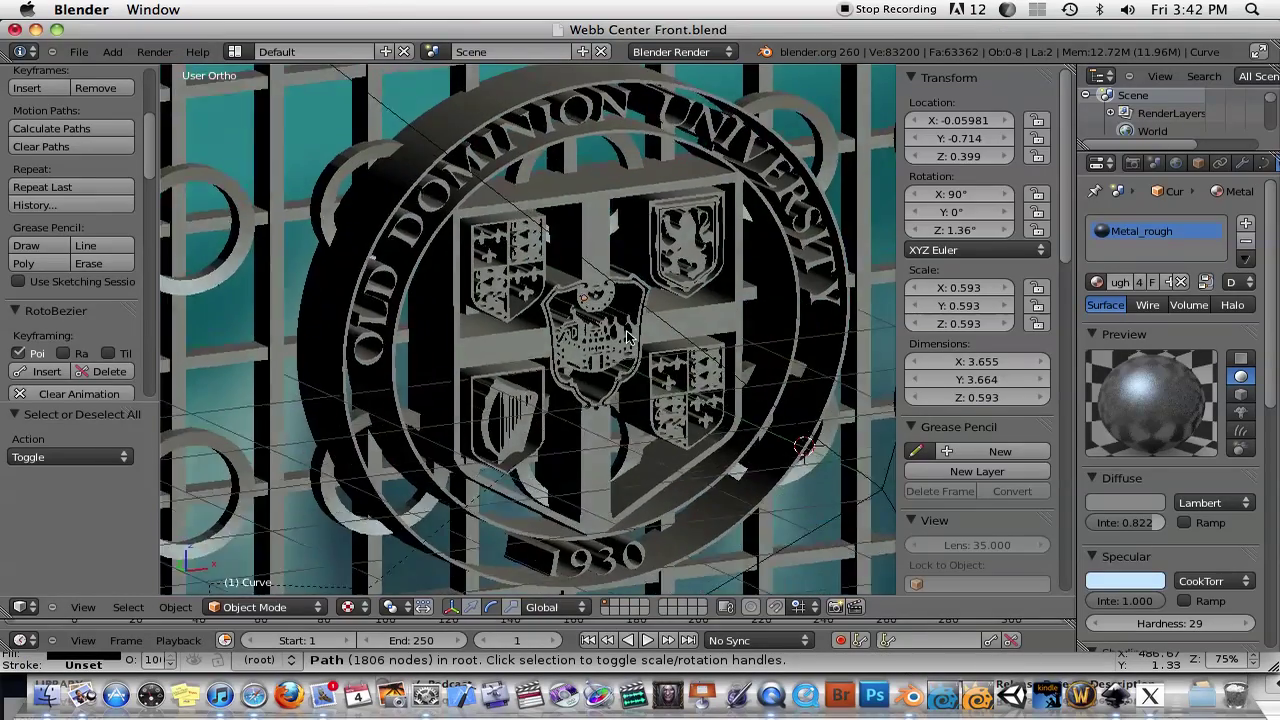
pyautogui.moveTo(628, 338)
pyautogui.mouseDown(button='middle')
pyautogui.moveTo(632, 350)
pyautogui.moveTo(659, 336)
pyautogui.moveTo(503, 383)
pyautogui.moveTo(614, 348)
pyautogui.mouseUp(button='middle')
pyautogui.scroll(2, 614, 348)
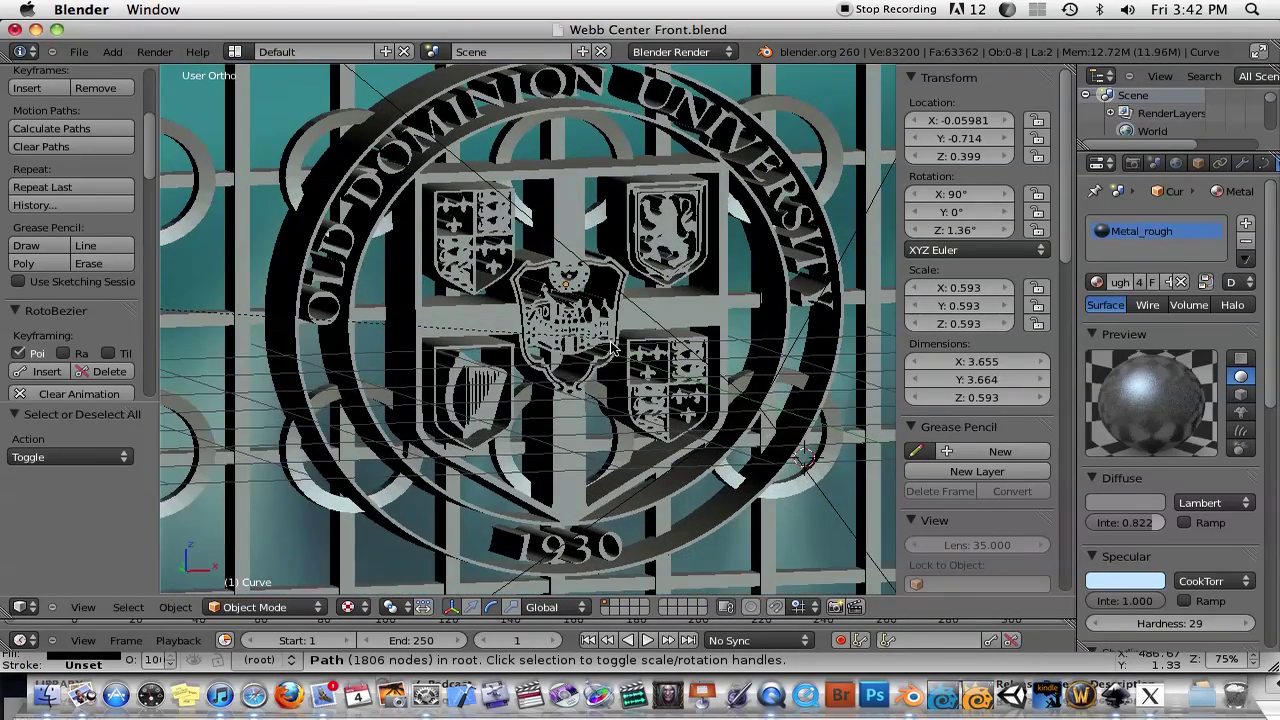
pyautogui.click(1135, 692)
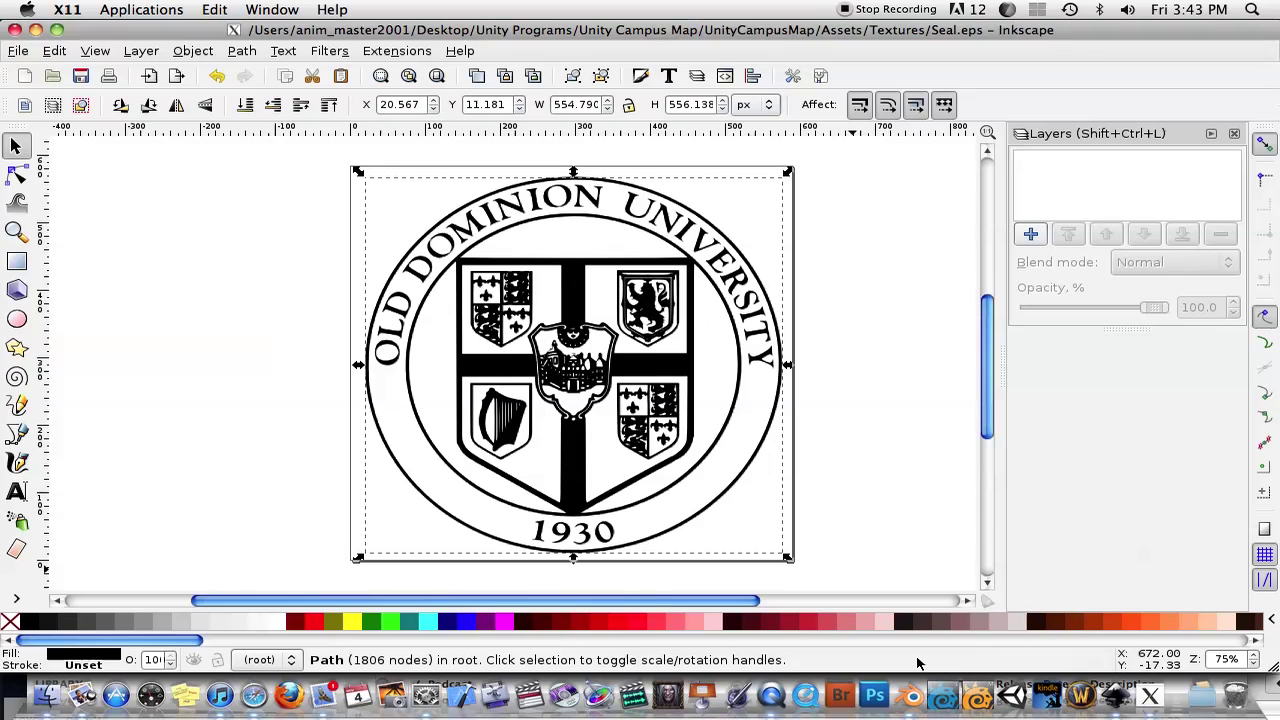
pyautogui.click(910, 695)
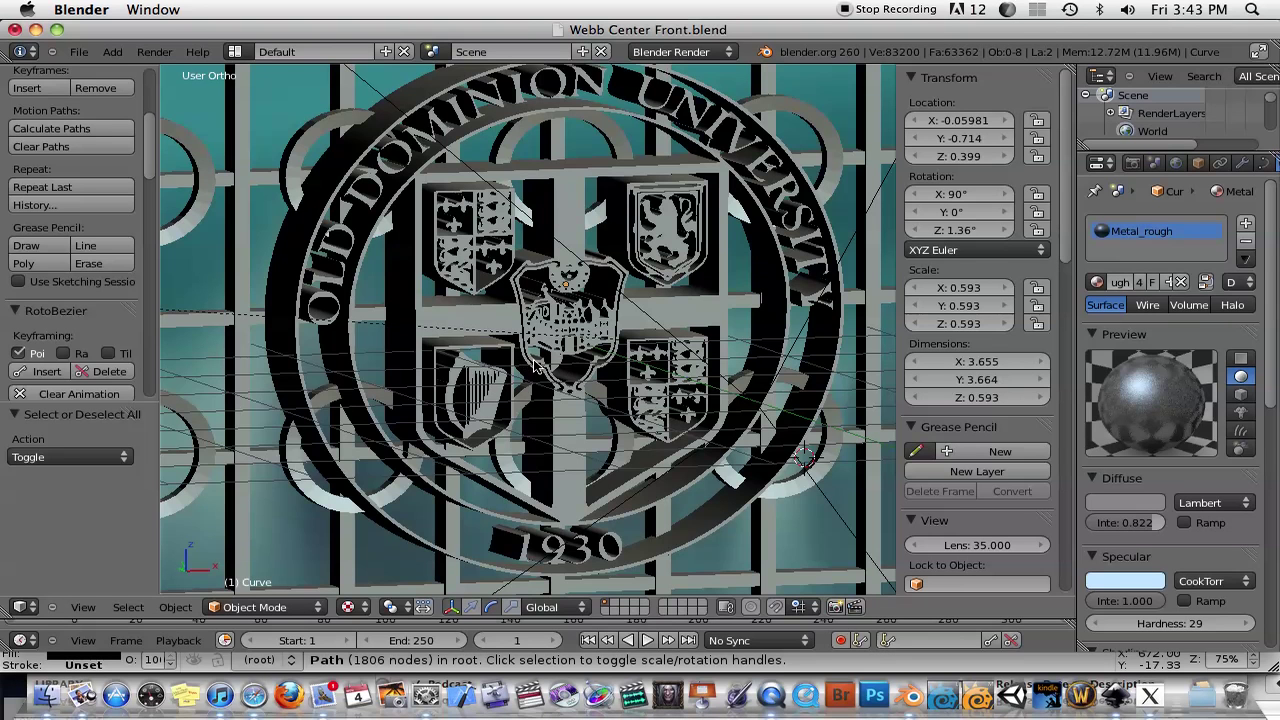
pyautogui.scroll(-1, 535, 368)
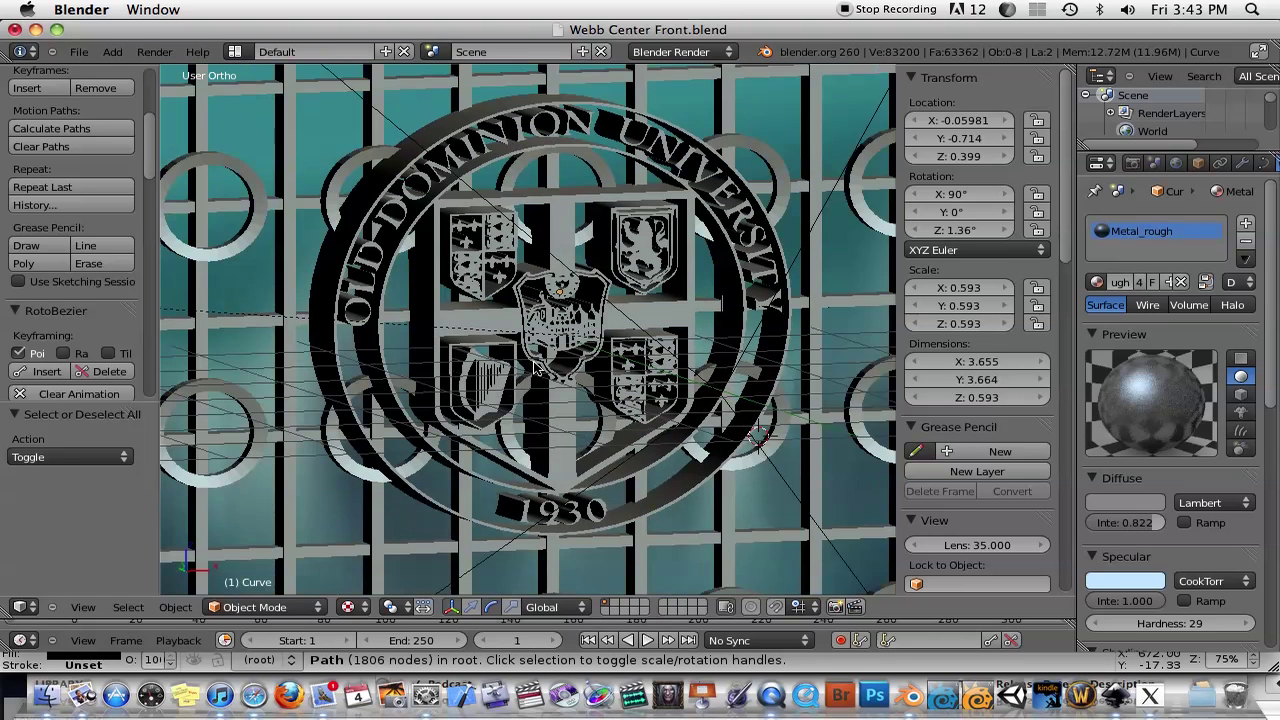
# Create a new default Blender scene with only camera and lamp, then go back to Inkscape.
pyautogui.click(78, 51)
pyautogui.click(100, 72)
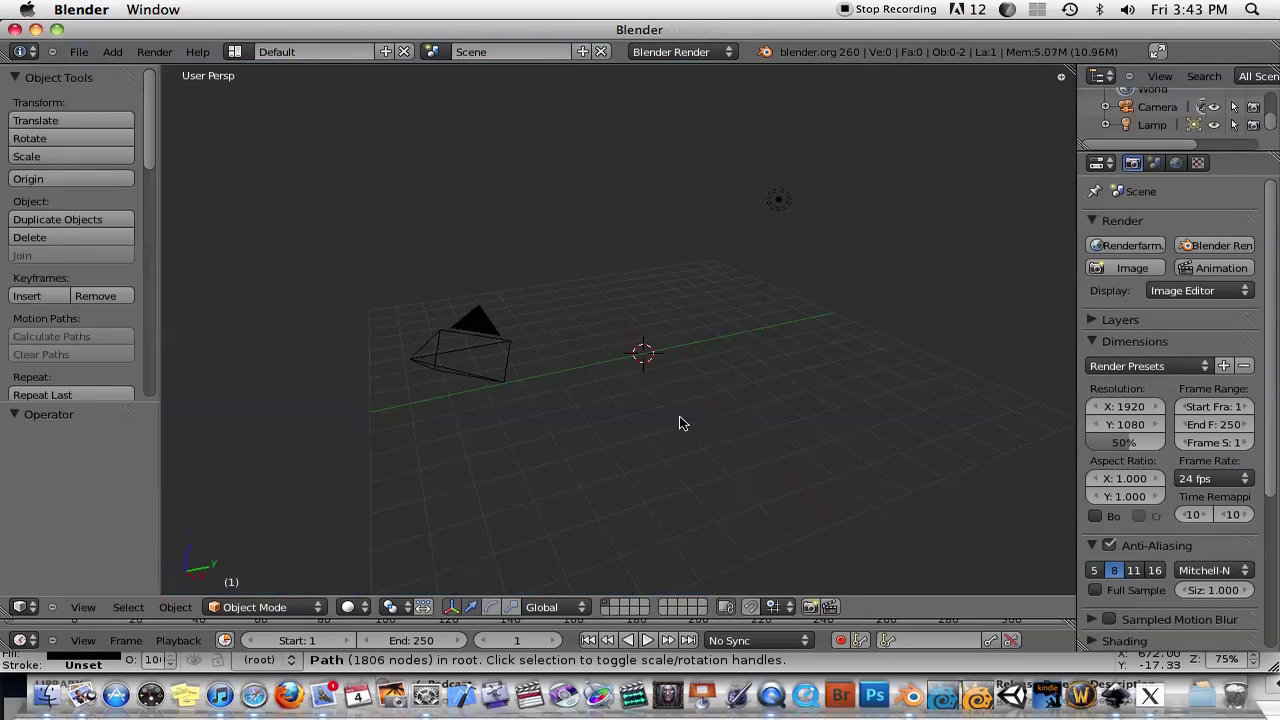
pyautogui.click(1150, 698)
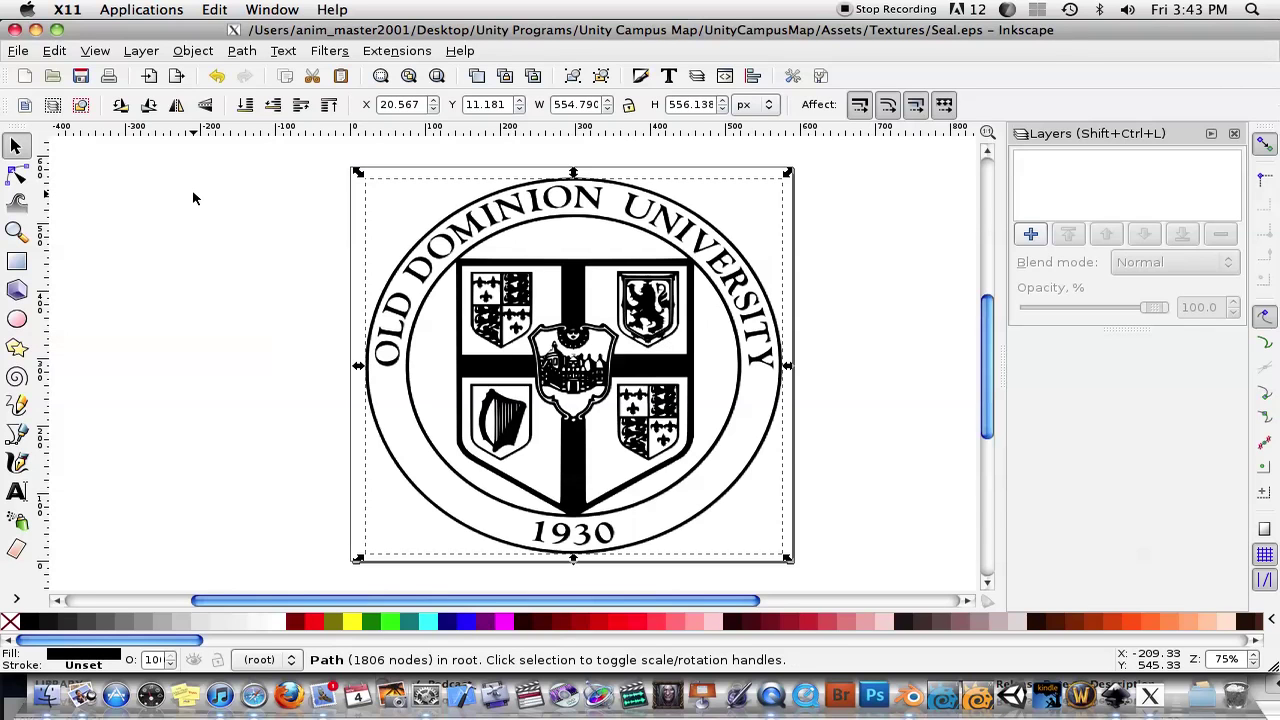
pyautogui.click(901, 217)
pyautogui.click(712, 234)
pyautogui.click(241, 51)
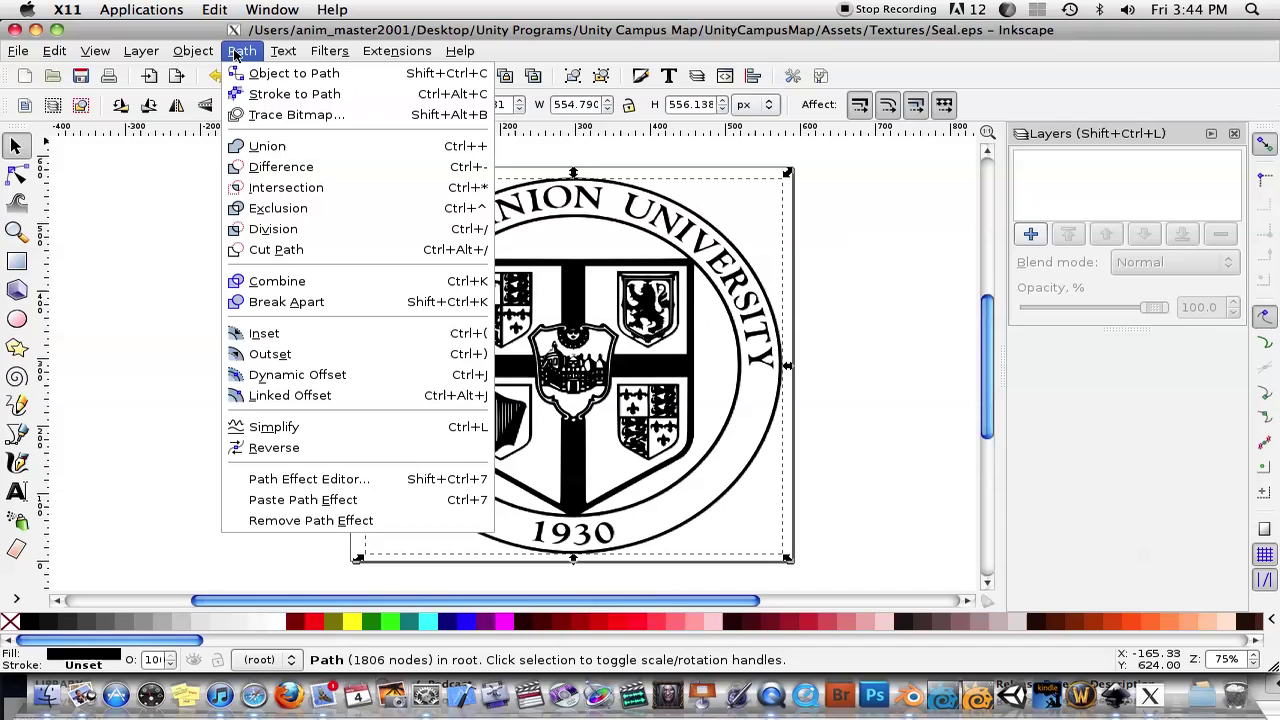
pyautogui.click(293, 117)
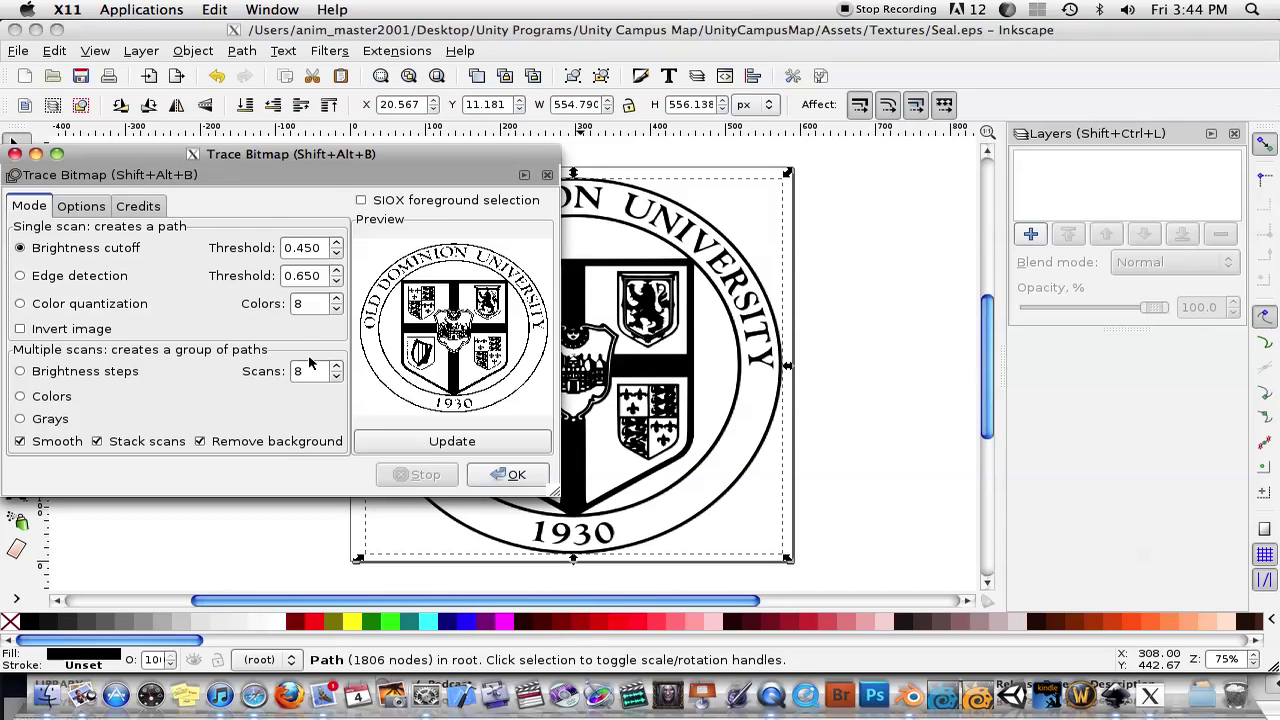
pyautogui.click(80, 207)
pyautogui.click(130, 208)
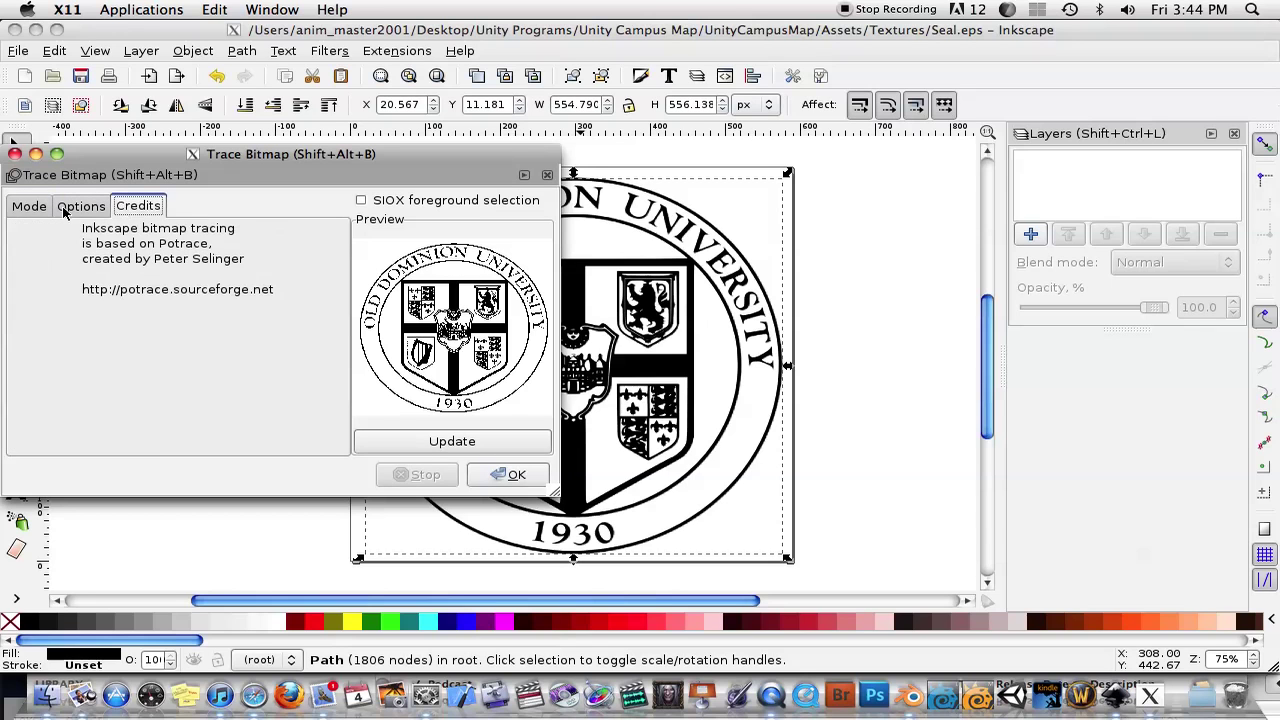
pyautogui.click(36, 208)
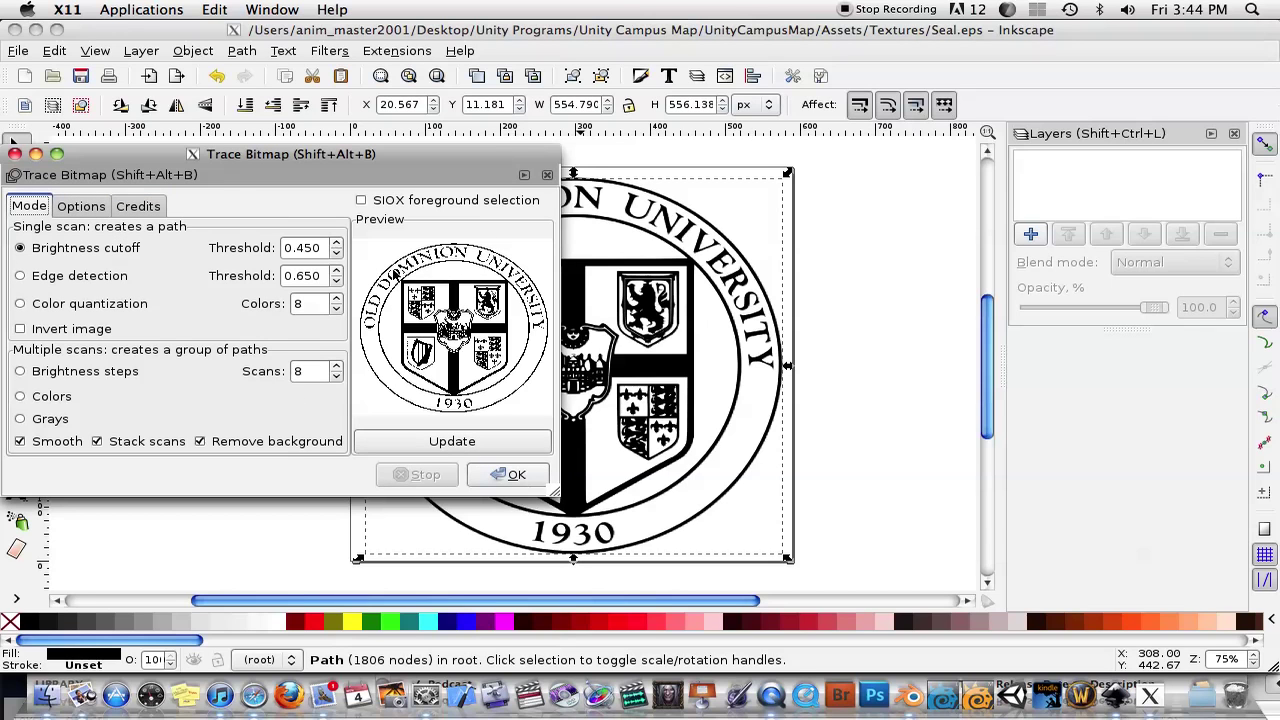
pyautogui.click(482, 444)
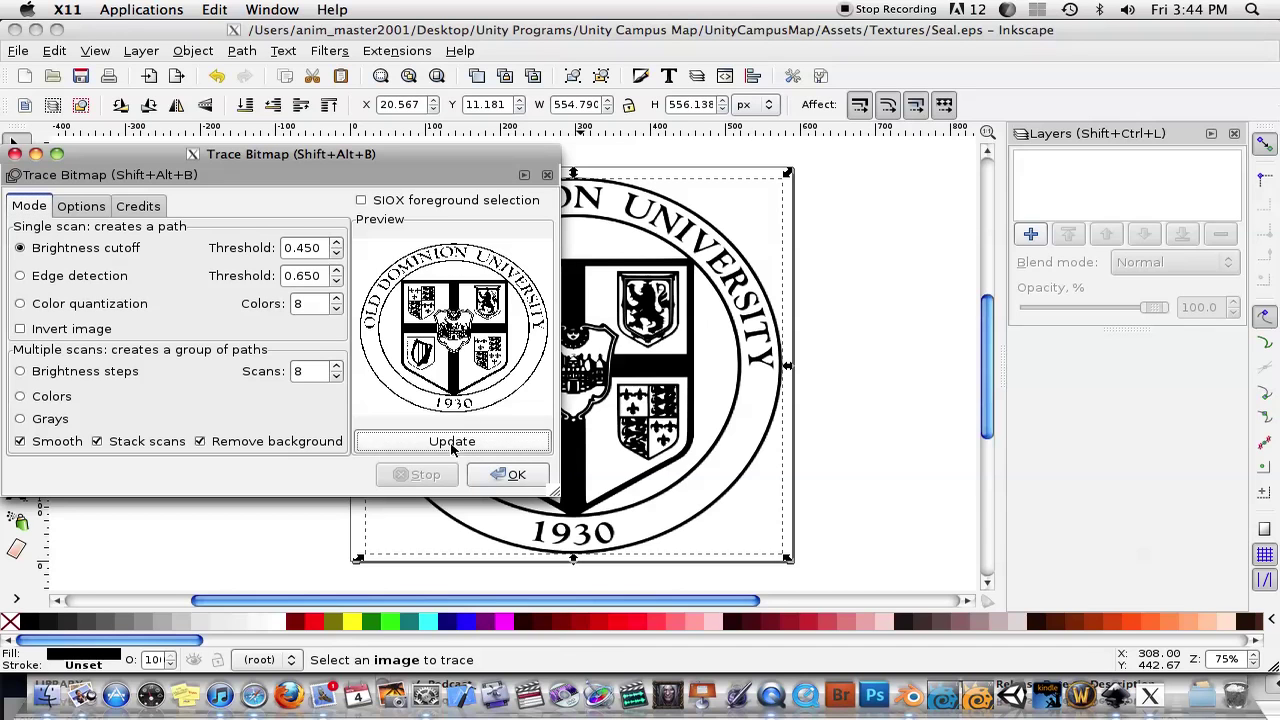
pyautogui.click(508, 476)
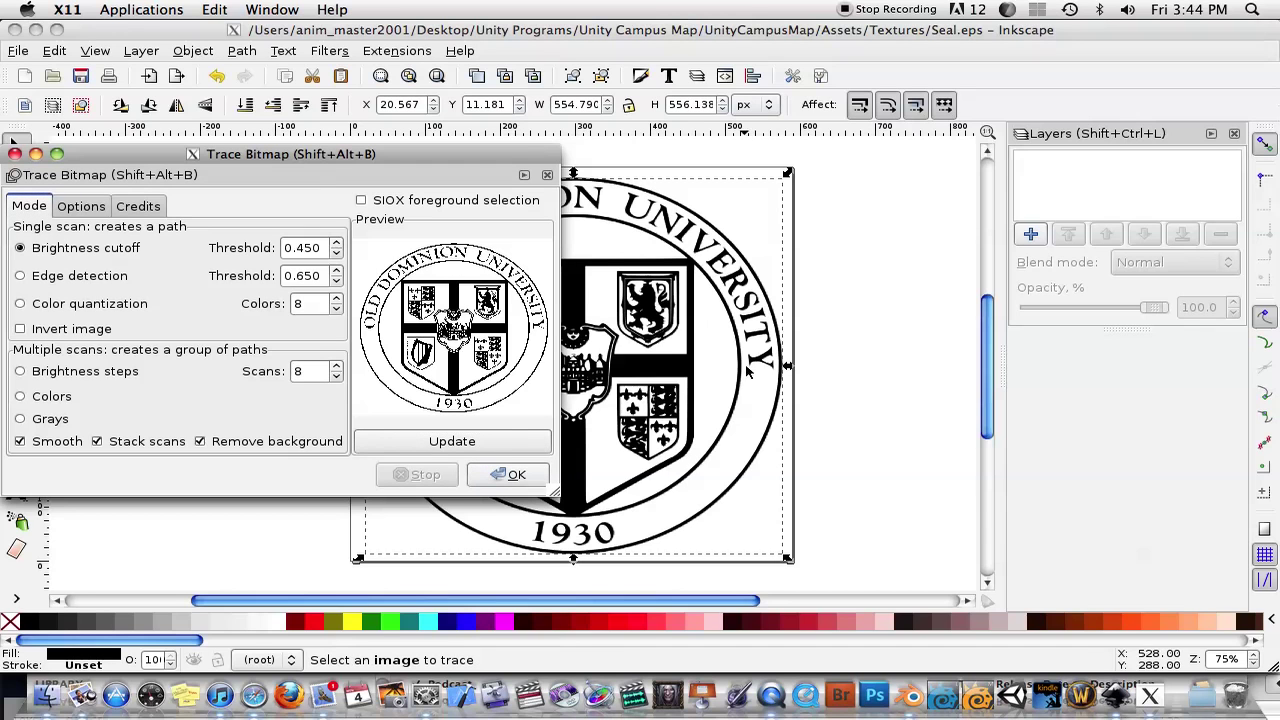
pyautogui.click(15, 154)
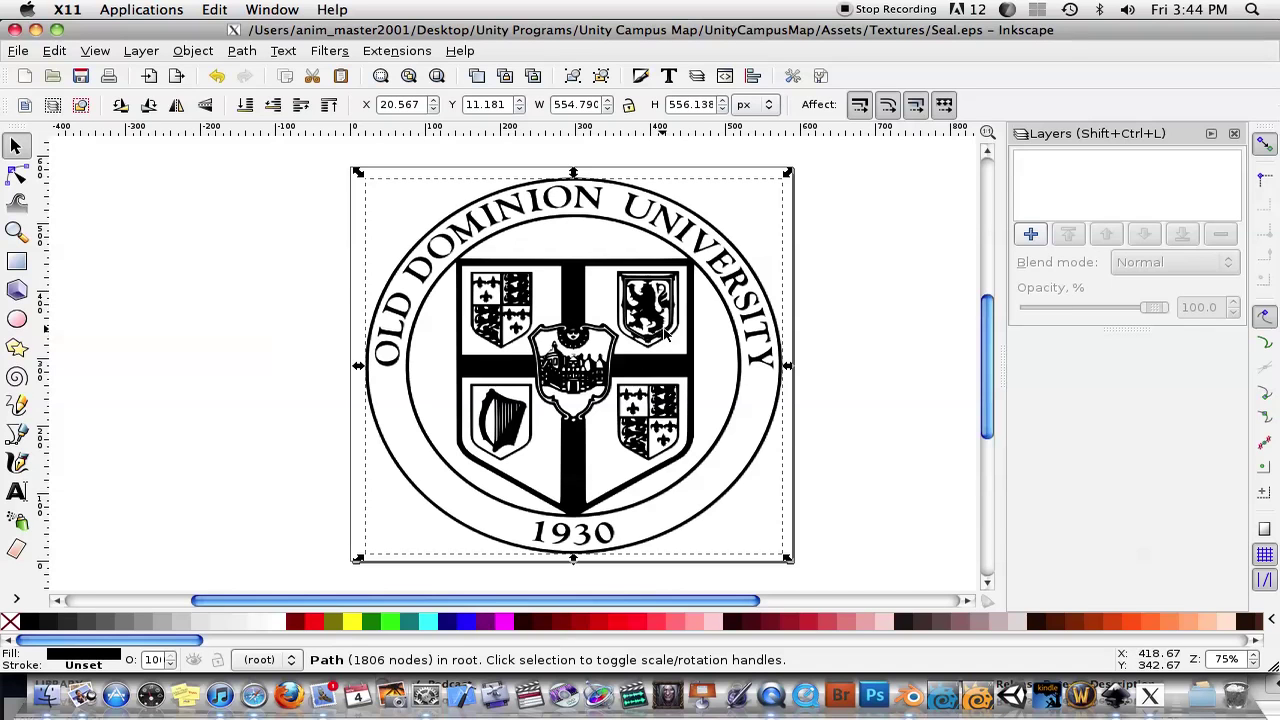
# Choose Plain SVG (*.svg) as the Save As format, then cancel without saving.
pyautogui.click(18, 50)
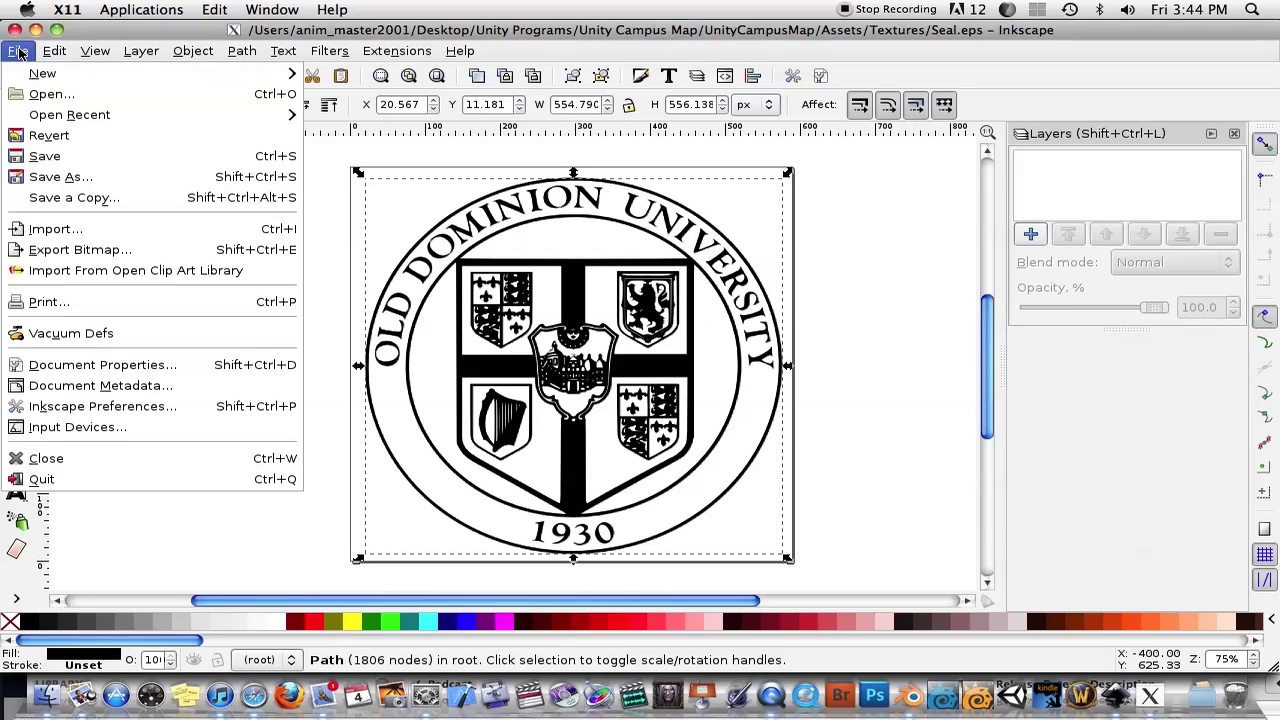
pyautogui.click(91, 174)
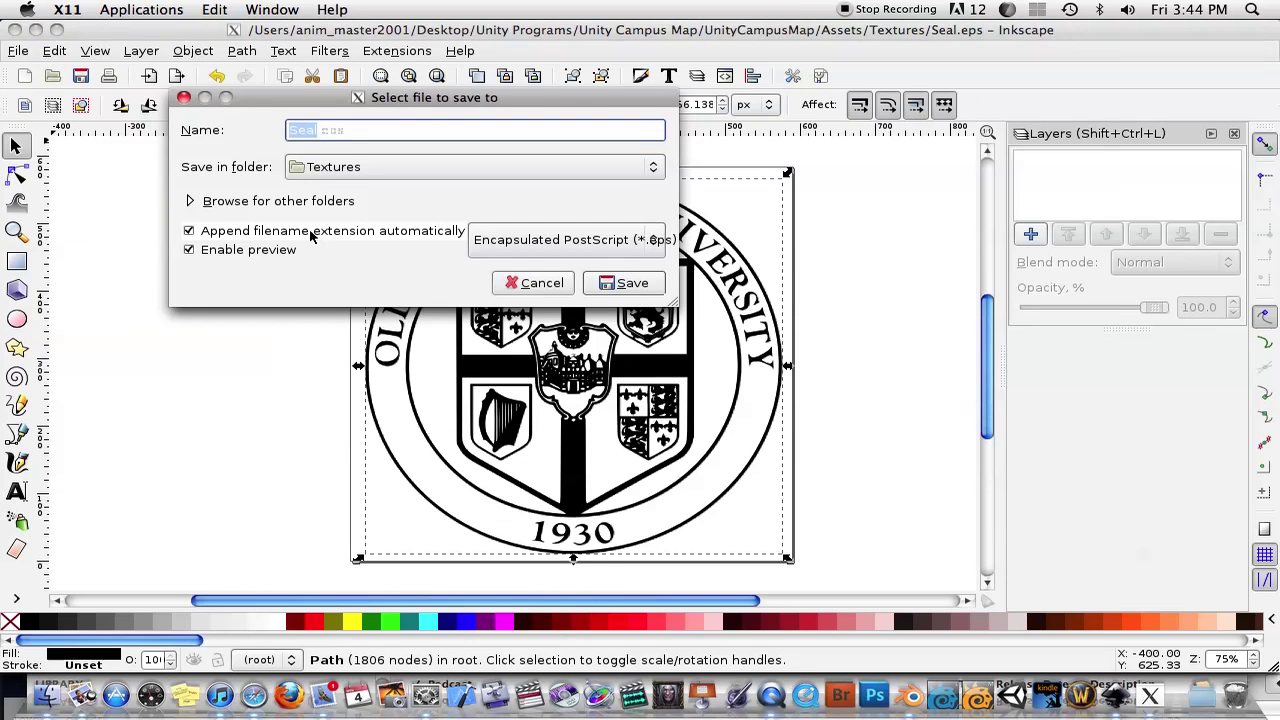
pyautogui.click(655, 242)
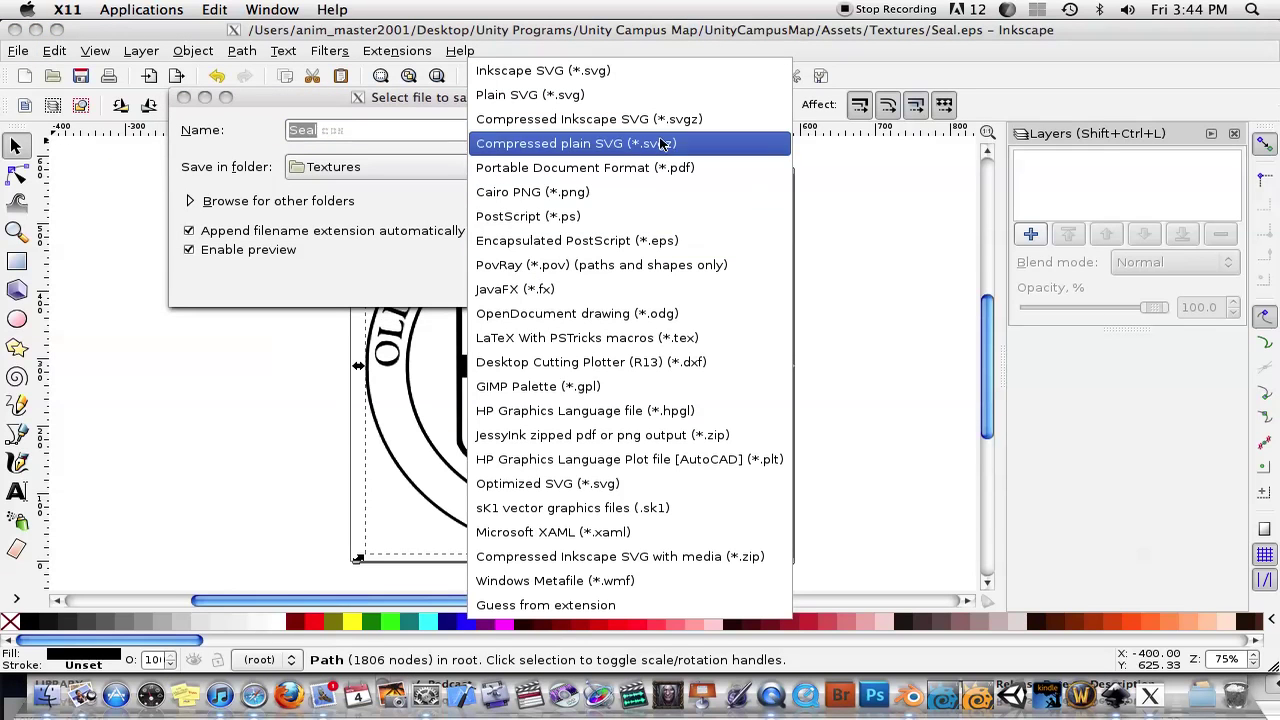
pyautogui.click(588, 95)
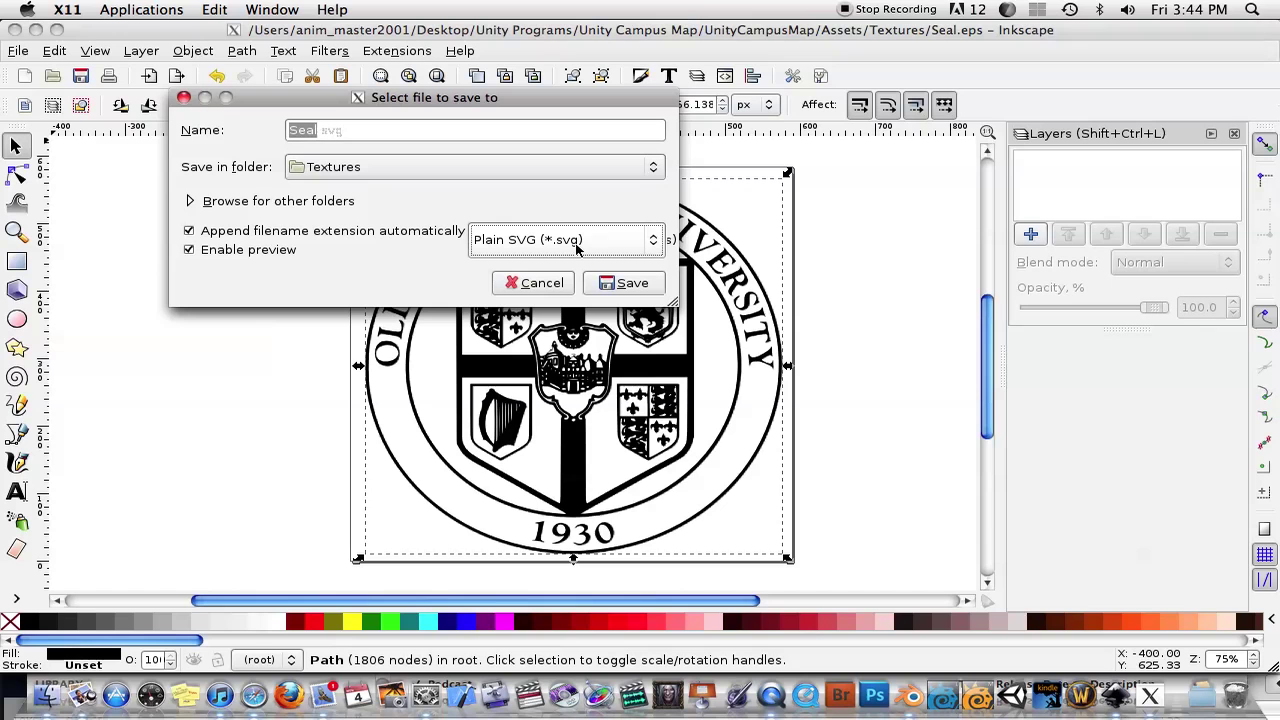
pyautogui.click(652, 240)
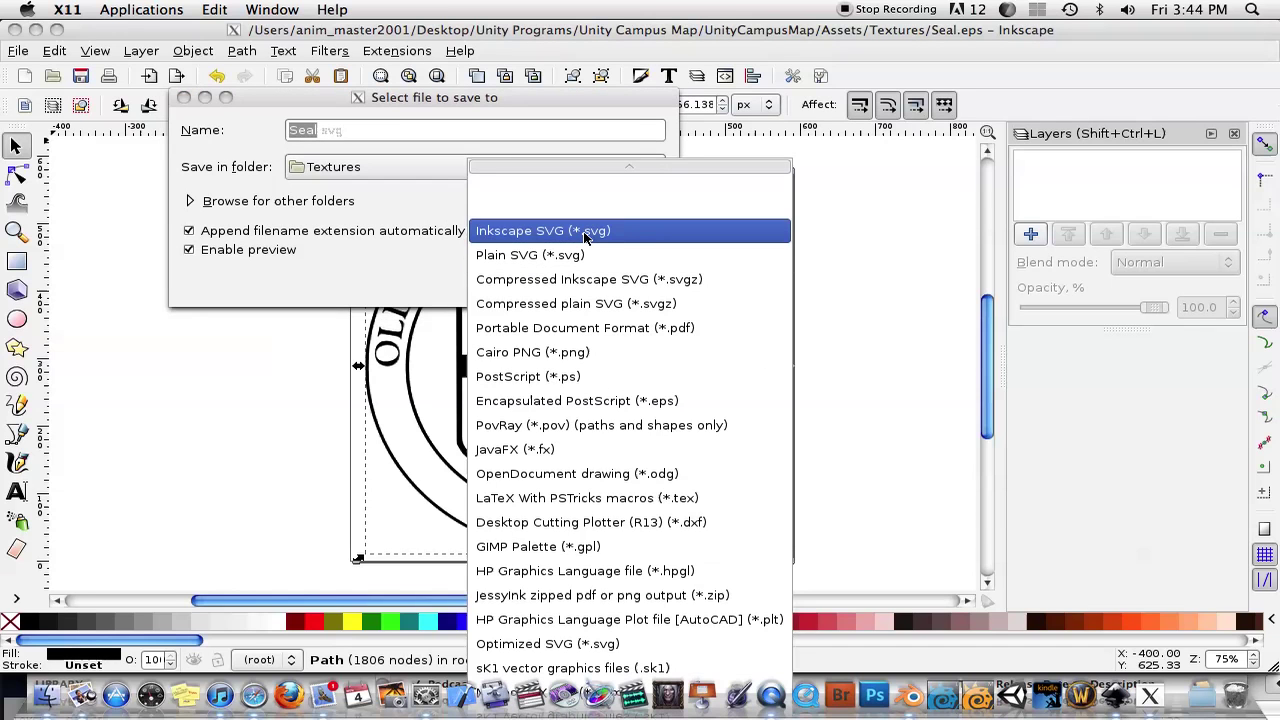
pyautogui.click(576, 256)
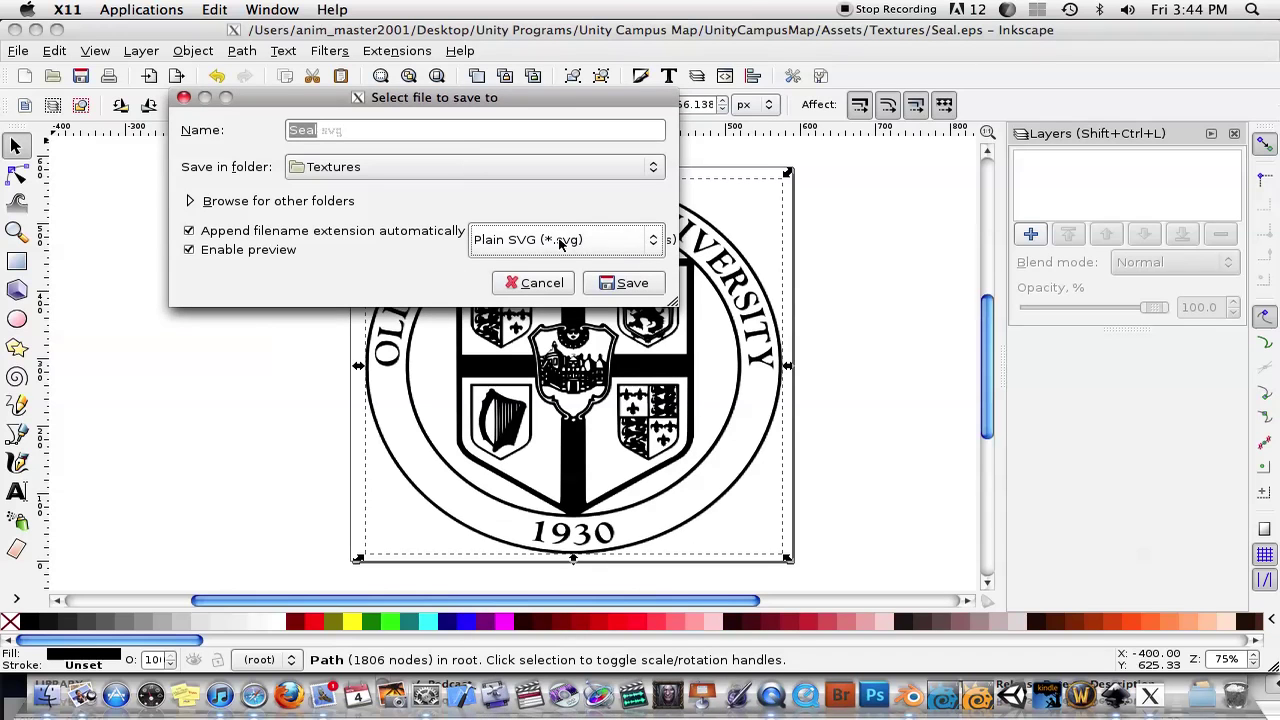
pyautogui.click(552, 288)
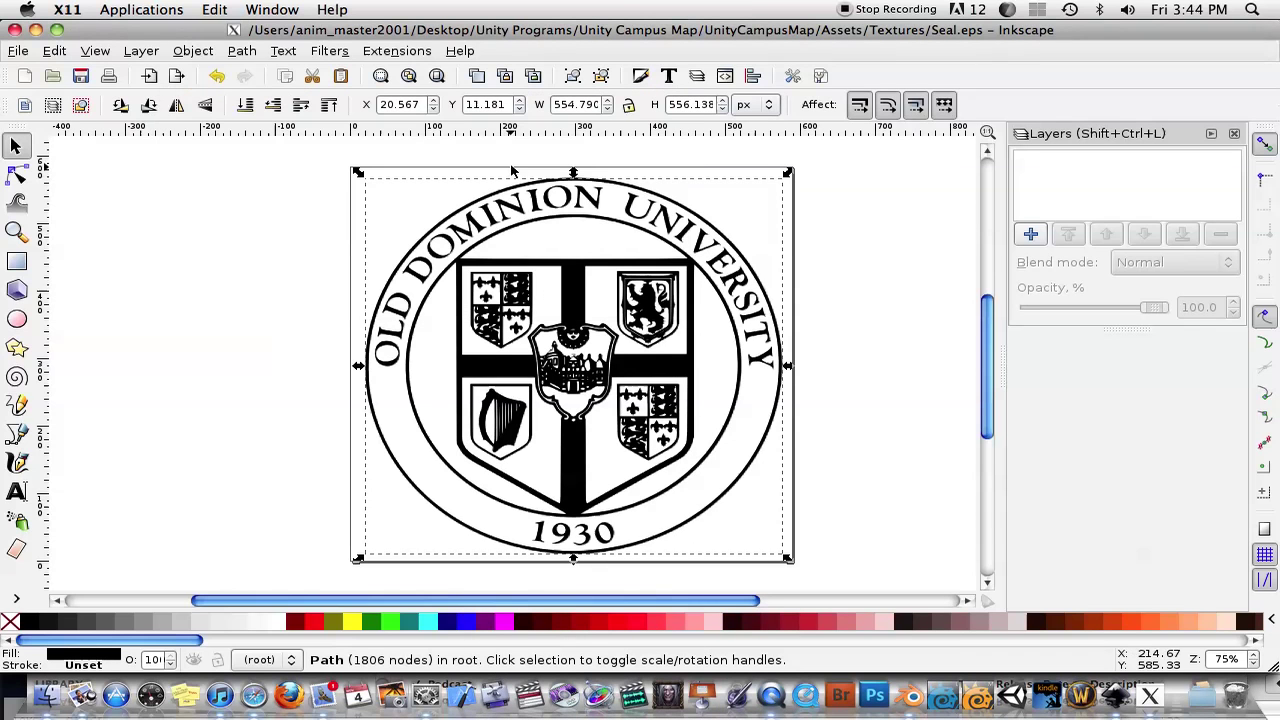
# Start an SVG import in Blender and pick Seal.svg from the recent Textures folder.
pyautogui.click(910, 697)
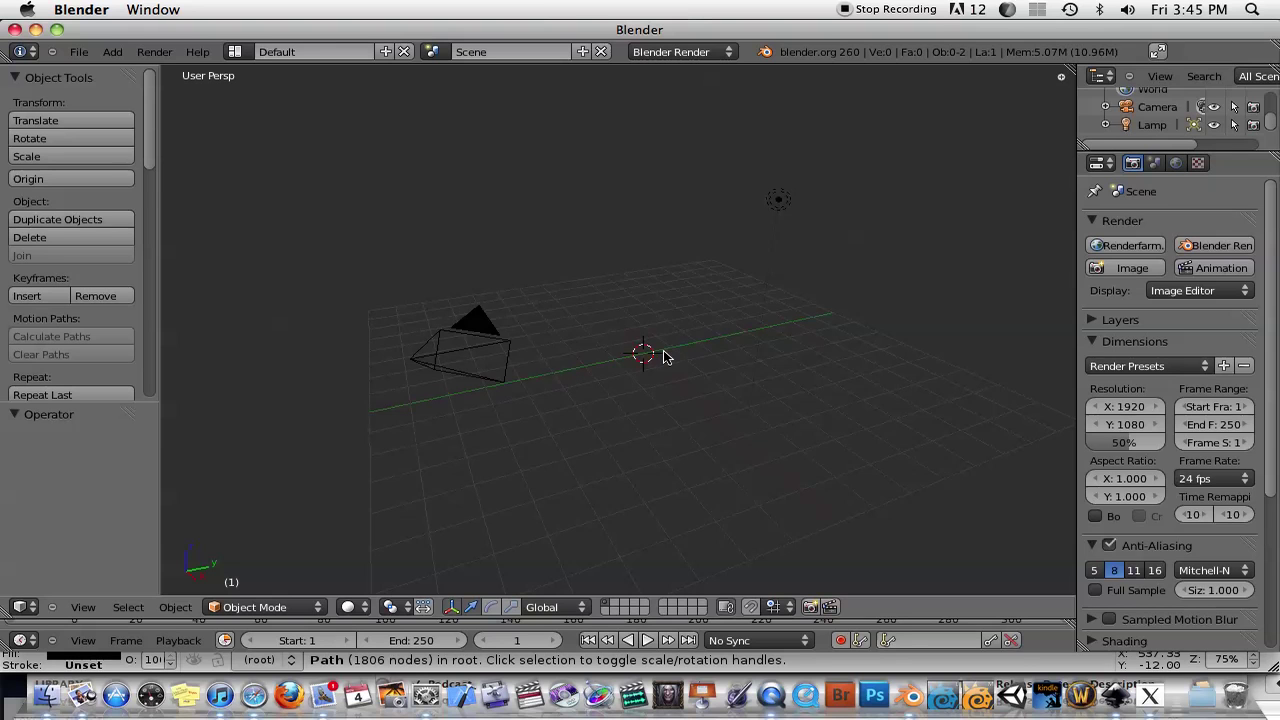
pyautogui.click(78, 52)
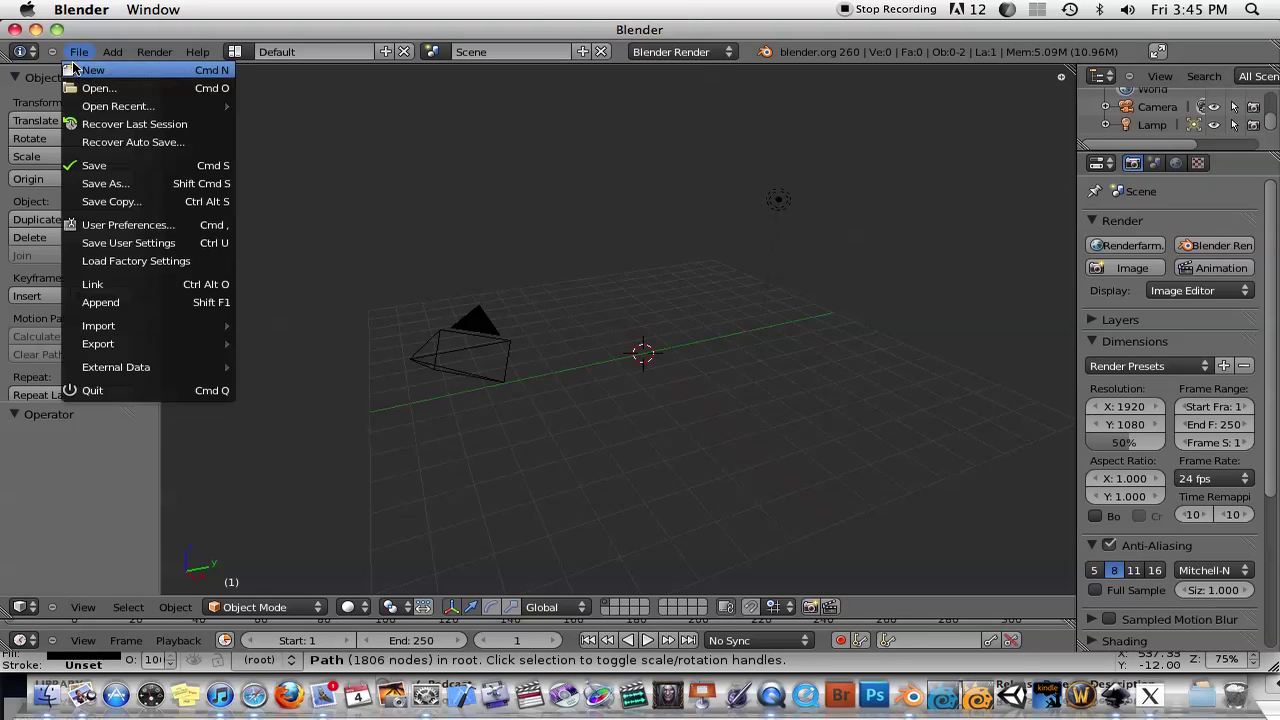
pyautogui.moveTo(127, 331)
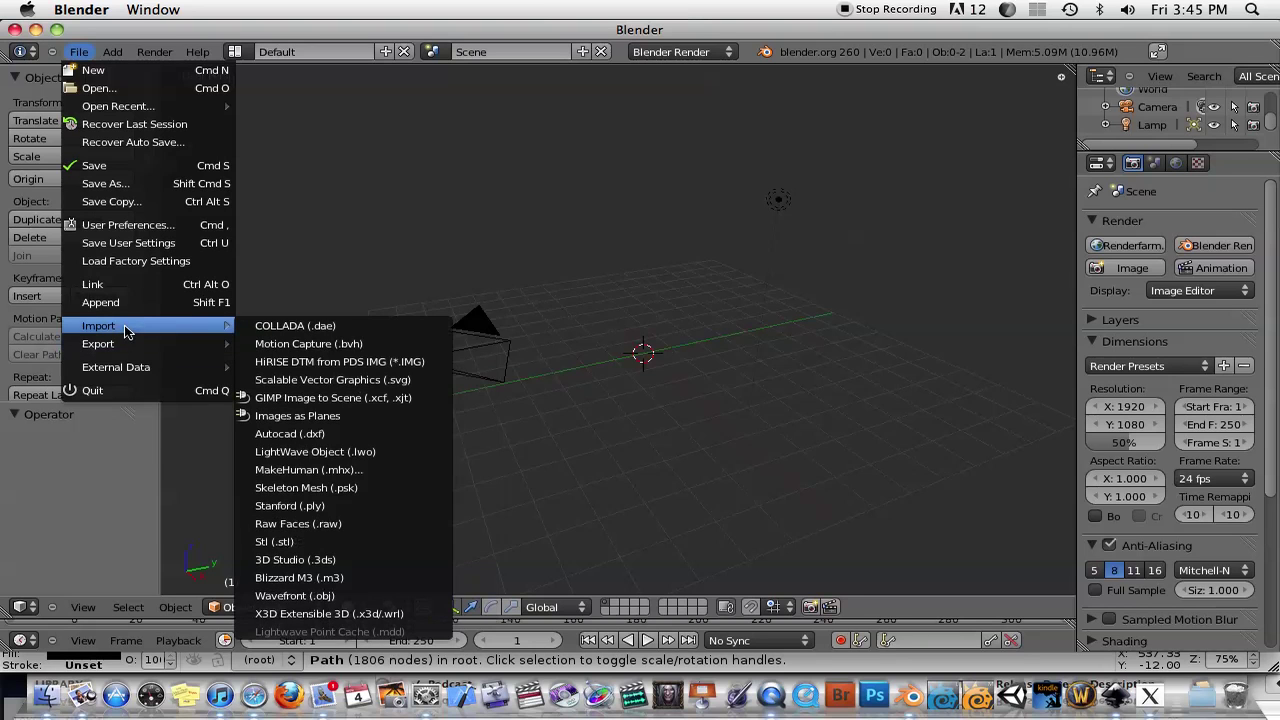
pyautogui.click(393, 381)
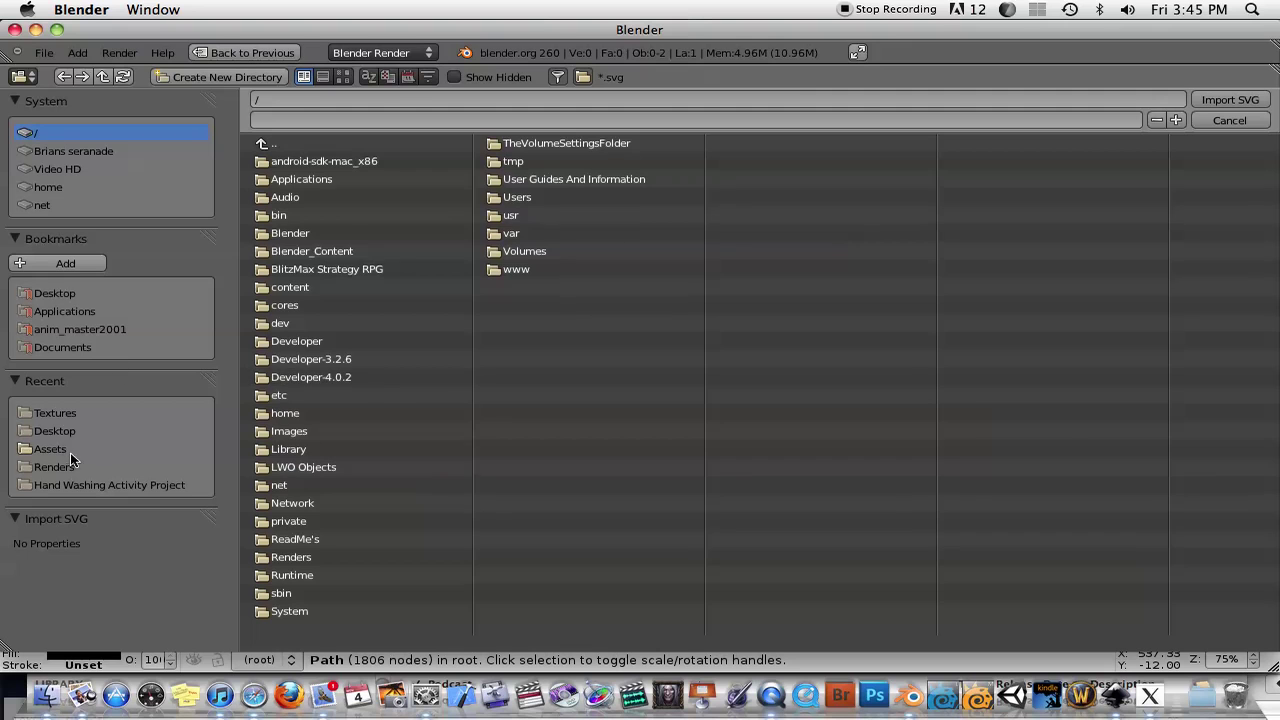
pyautogui.click(70, 415)
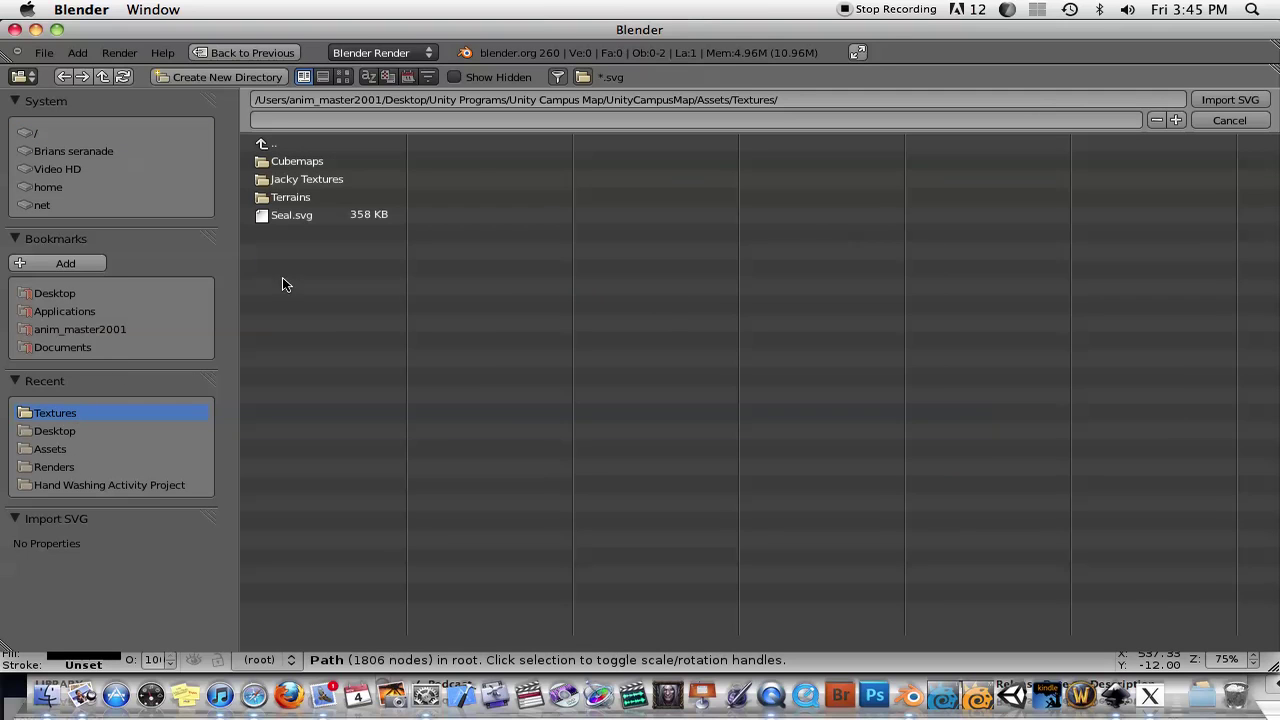
pyautogui.click(280, 217)
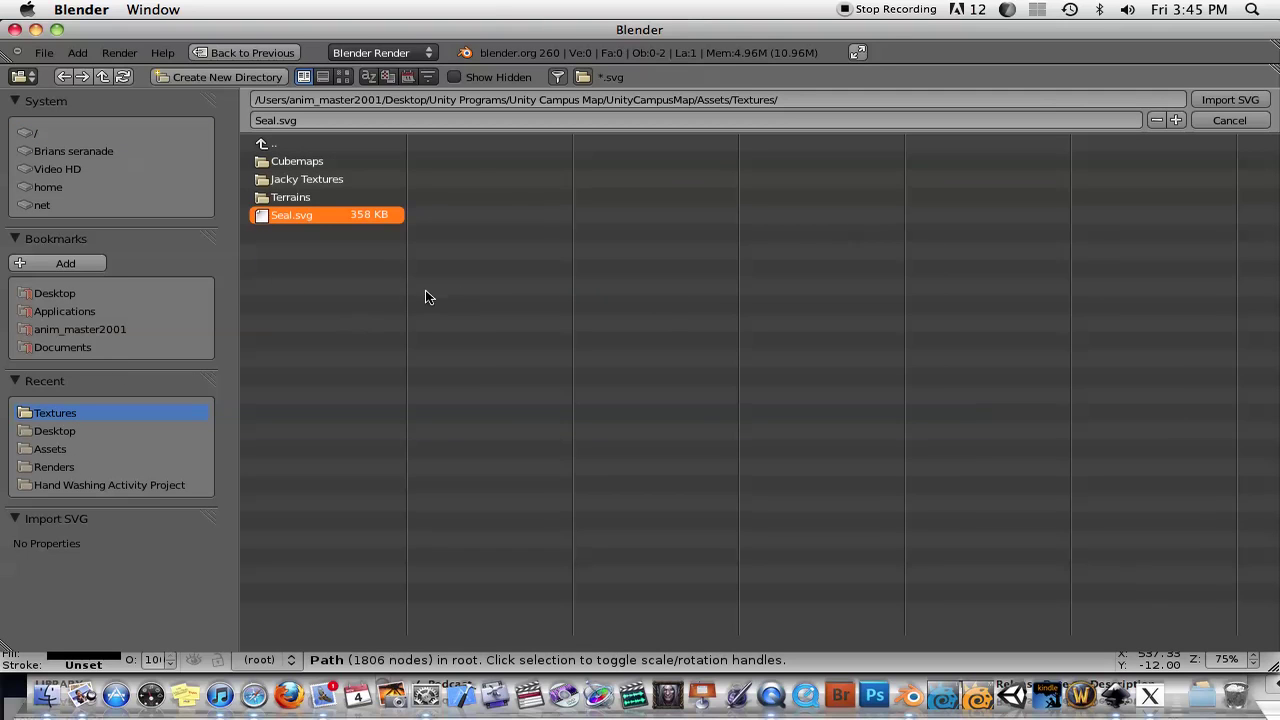
# Import Seal.svg into the scene and select the resulting seal curve.
pyautogui.click(1216, 99)
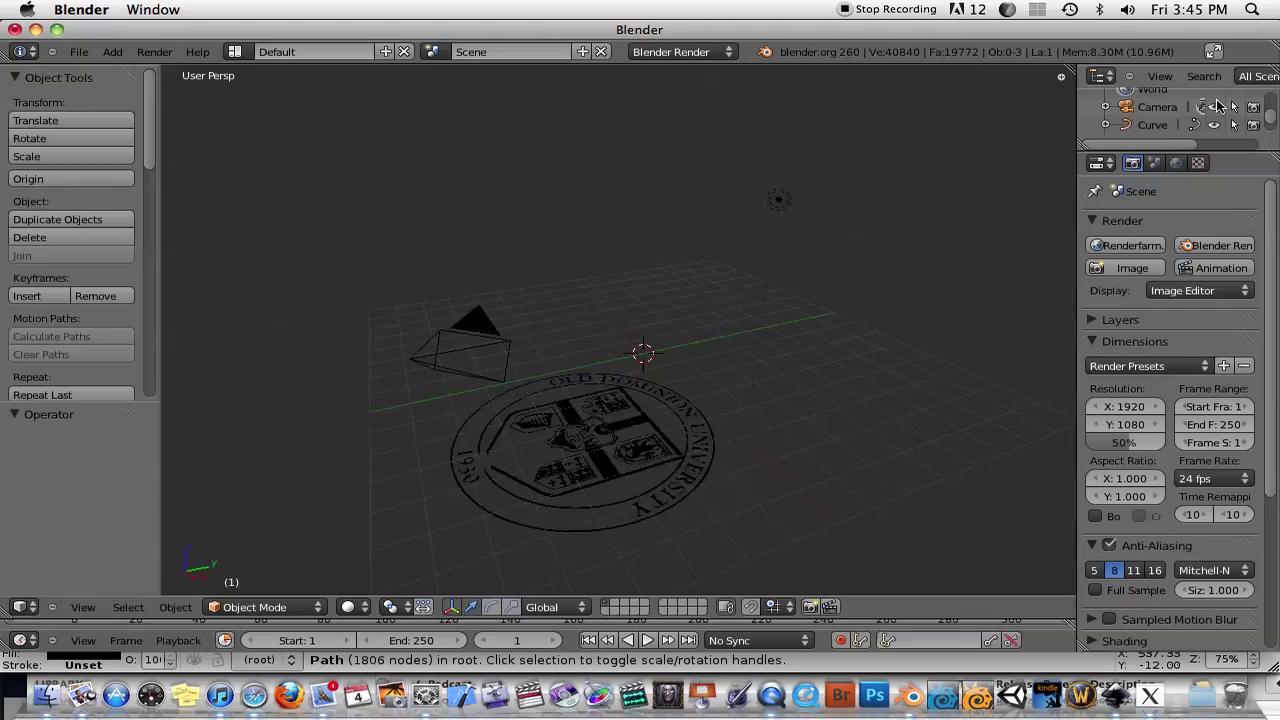
pyautogui.moveTo(541, 422); pyautogui.dragTo(600, 429, button='middle')
pyautogui.rightClick(597, 422)
# Frame the seal and camera, then show the properties sidebar scrolled to Screencast Keys.
pyautogui.moveTo(686, 427); pyautogui.dragTo(692, 348, button='middle')
pyautogui.moveTo(541, 232)
pyautogui.mouseDown(button='middle')
pyautogui.moveTo(604, 299)
pyautogui.moveTo(544, 248)
pyautogui.mouseUp(button='middle')
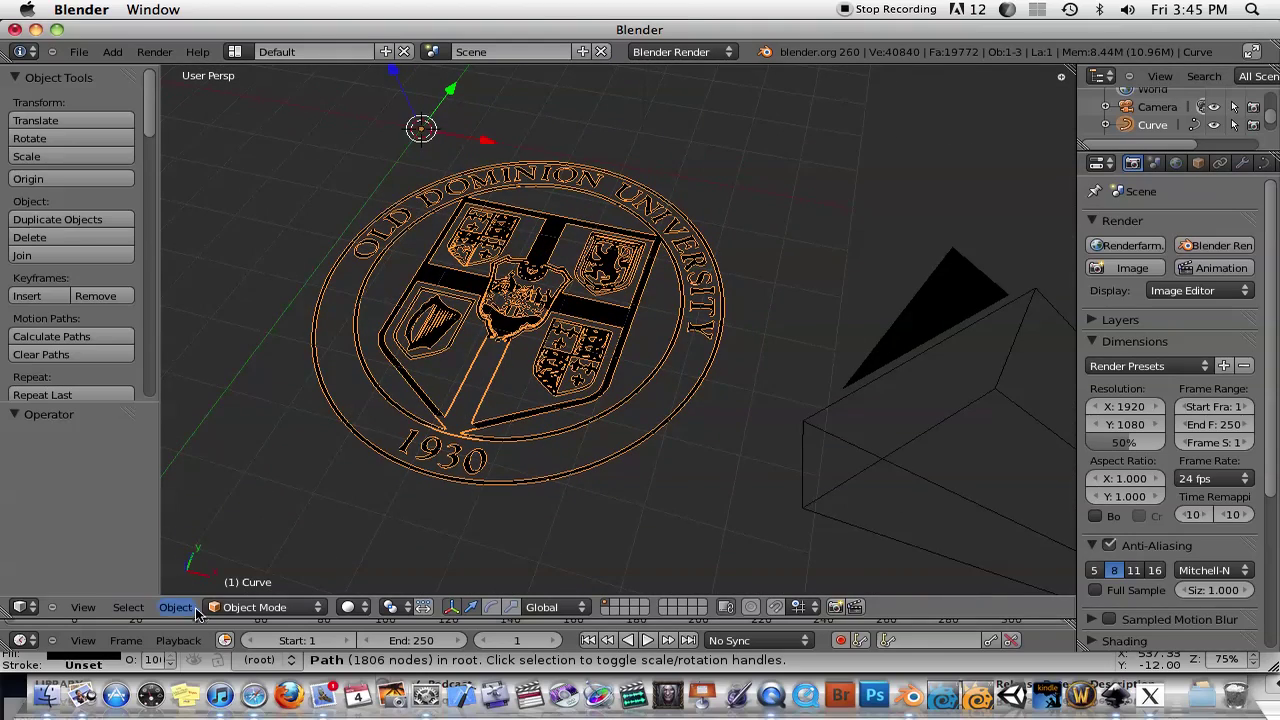
pyautogui.keyDown('shift'); pyautogui.moveTo(465, 205); pyautogui.dragTo(470, 224, button='middle'); pyautogui.keyUp('shift')
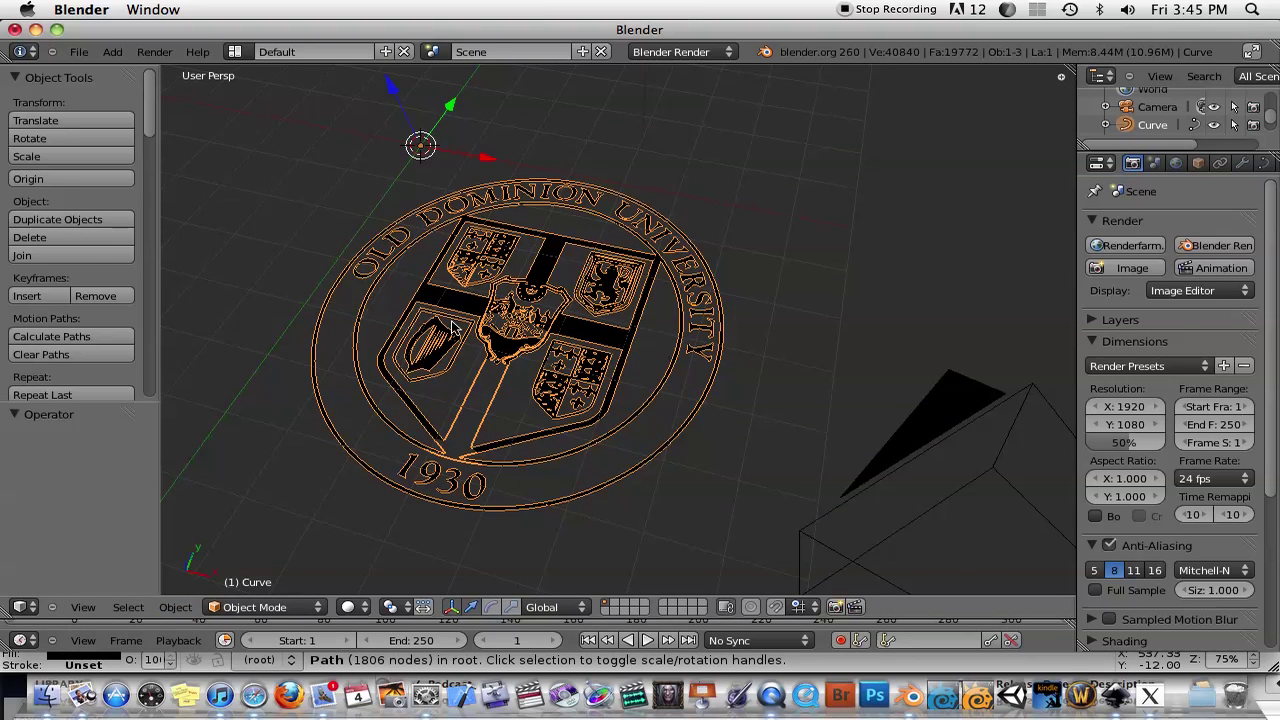
pyautogui.press('n')
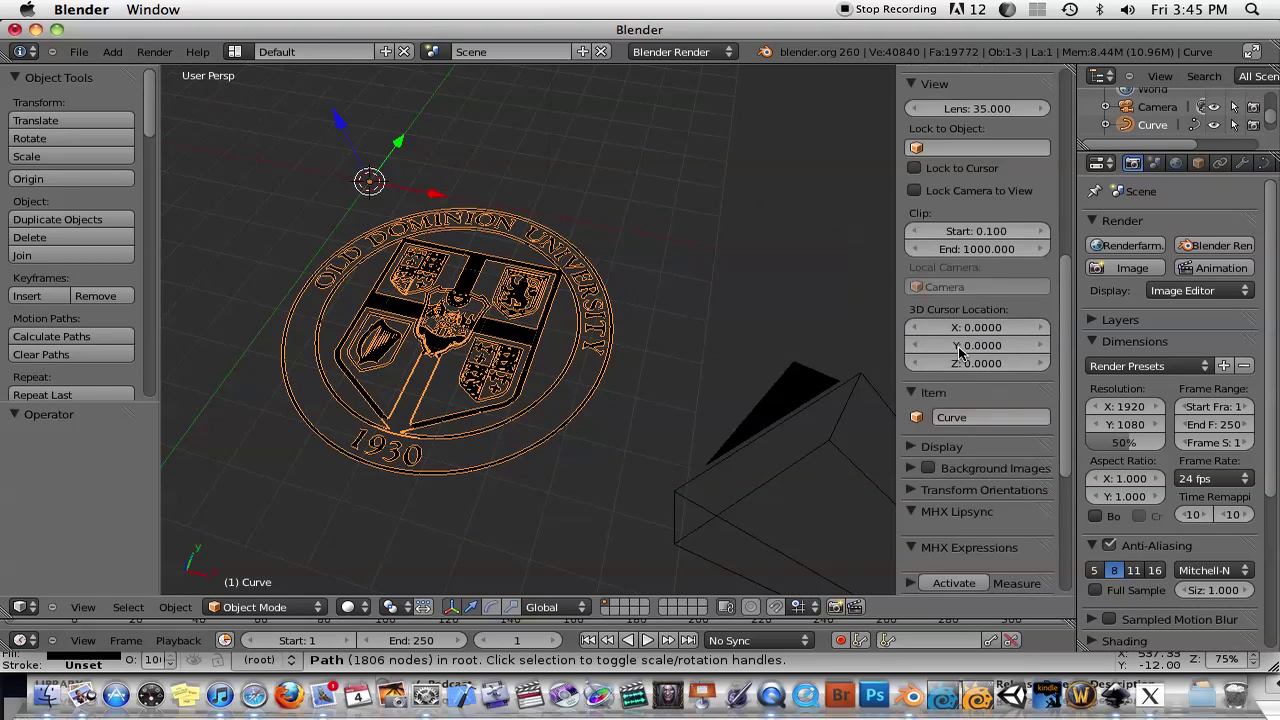
pyautogui.scroll(-7, 958, 352)
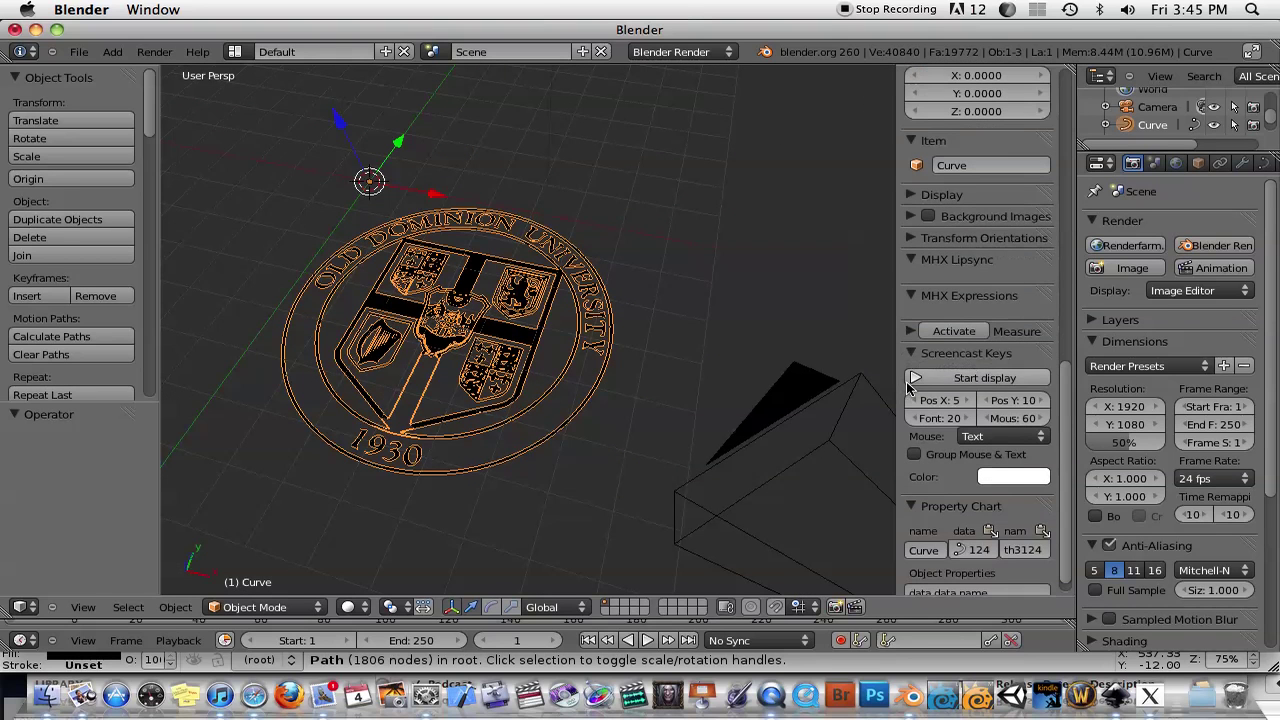
# Start the Screencast Keys display, place the 3D cursor beside the seal, and close the sidebar.
pyautogui.click(970, 379)
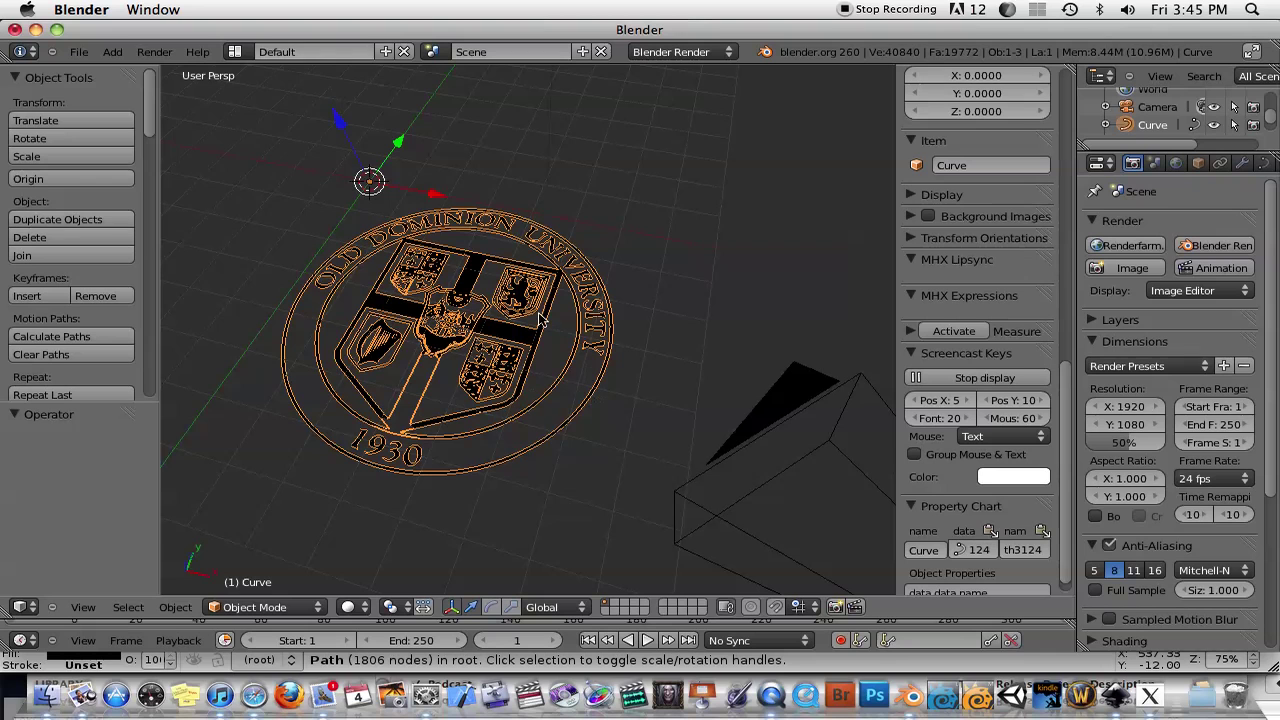
pyautogui.rightClick(666, 300)
pyautogui.click(670, 298)
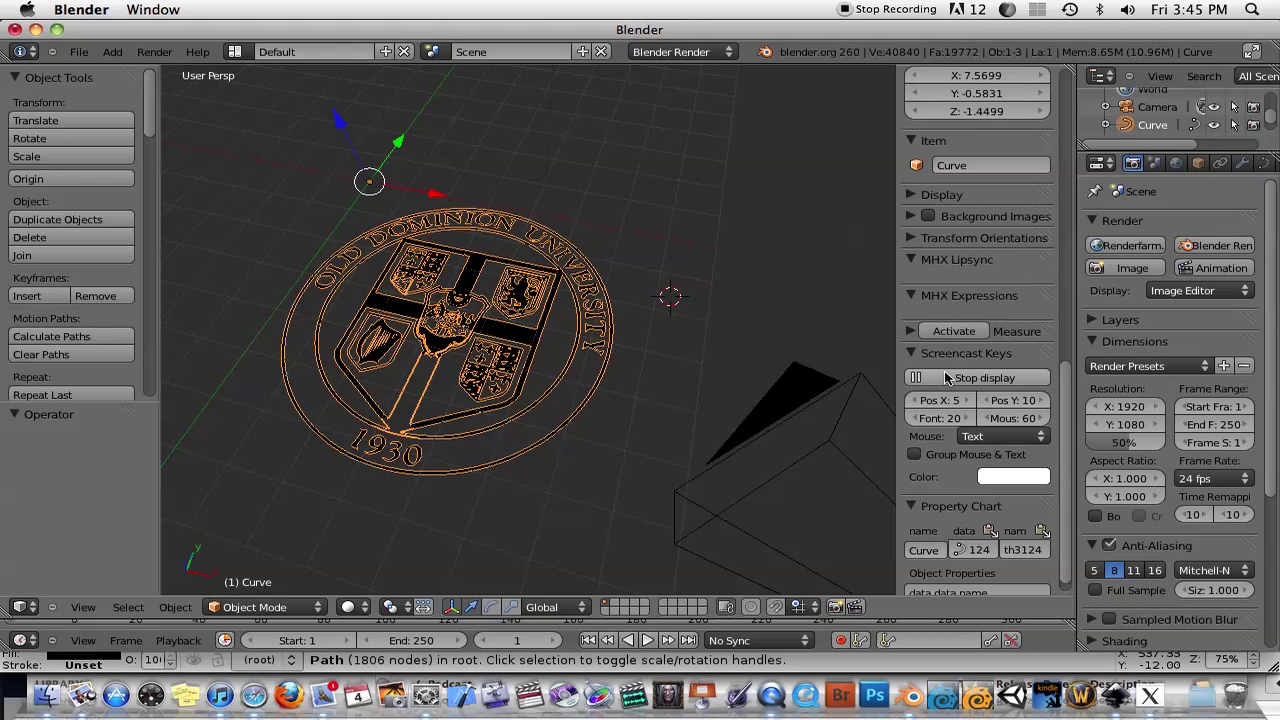
pyautogui.press('n')
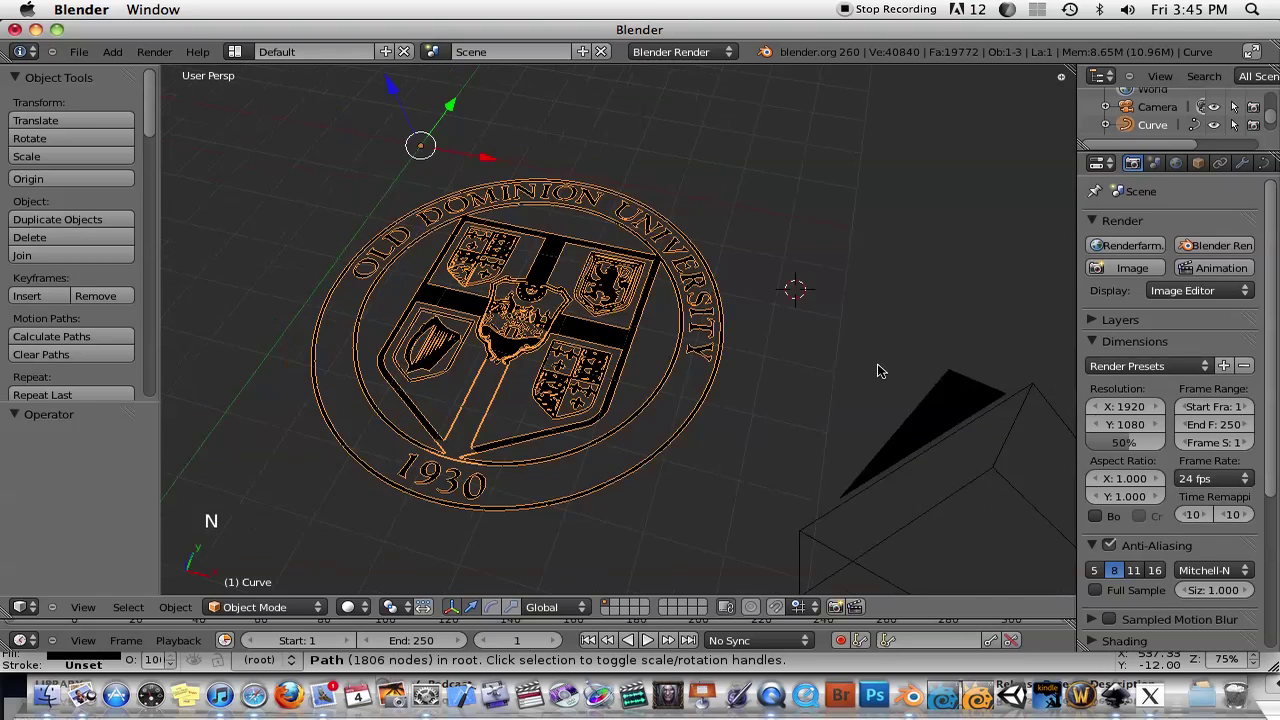
pyautogui.press('n')
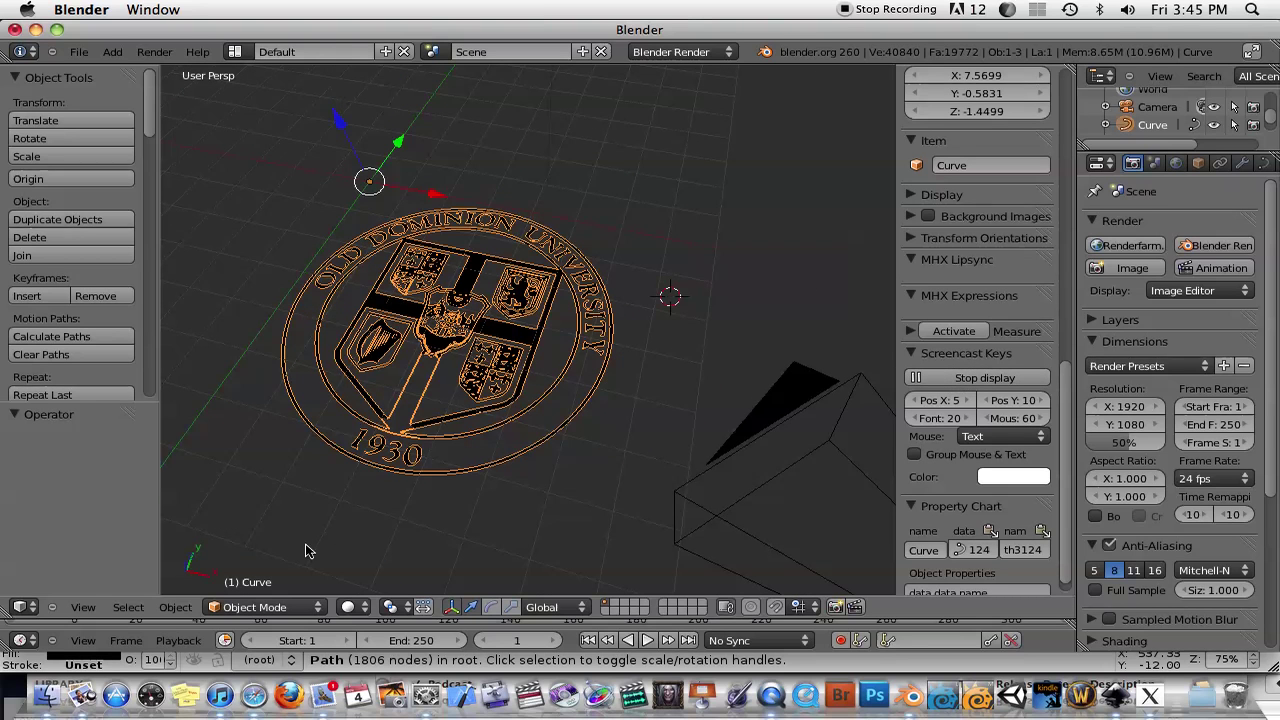
pyautogui.moveTo(667, 420)
pyautogui.mouseDown(button='middle')
pyautogui.moveTo(634, 409)
pyautogui.moveTo(670, 408)
pyautogui.mouseUp(button='middle')
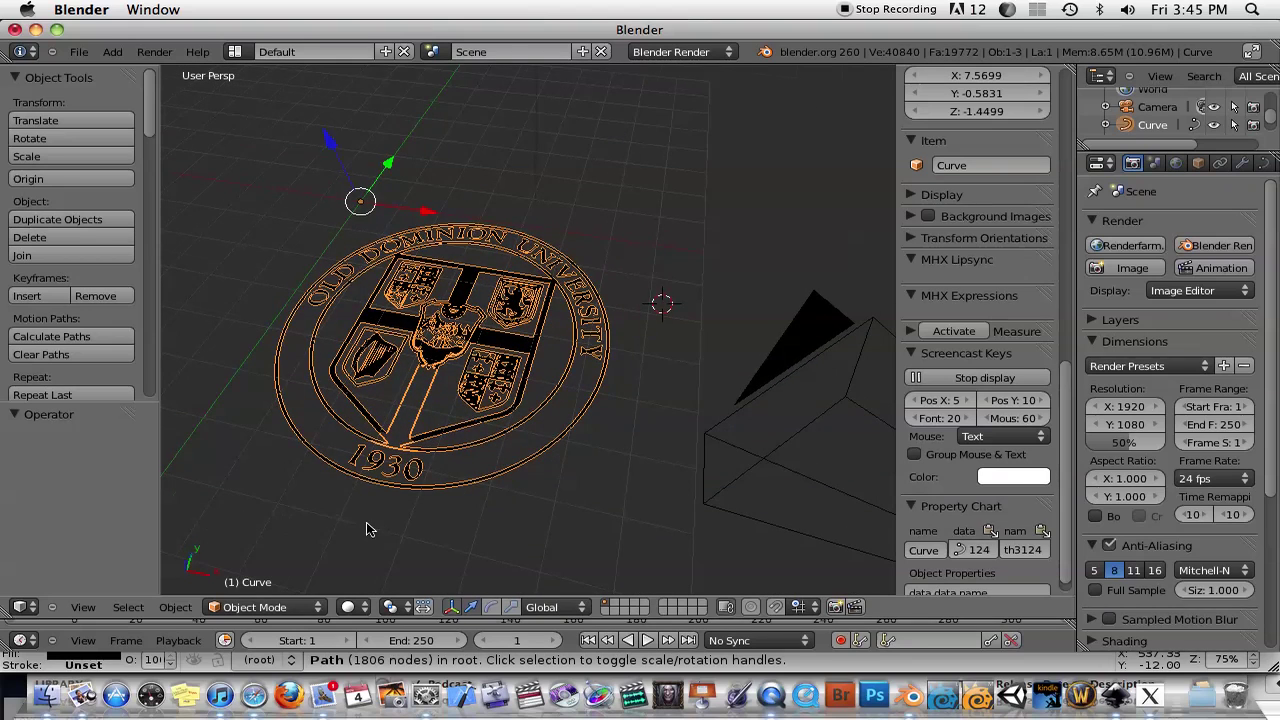
pyautogui.press('n')
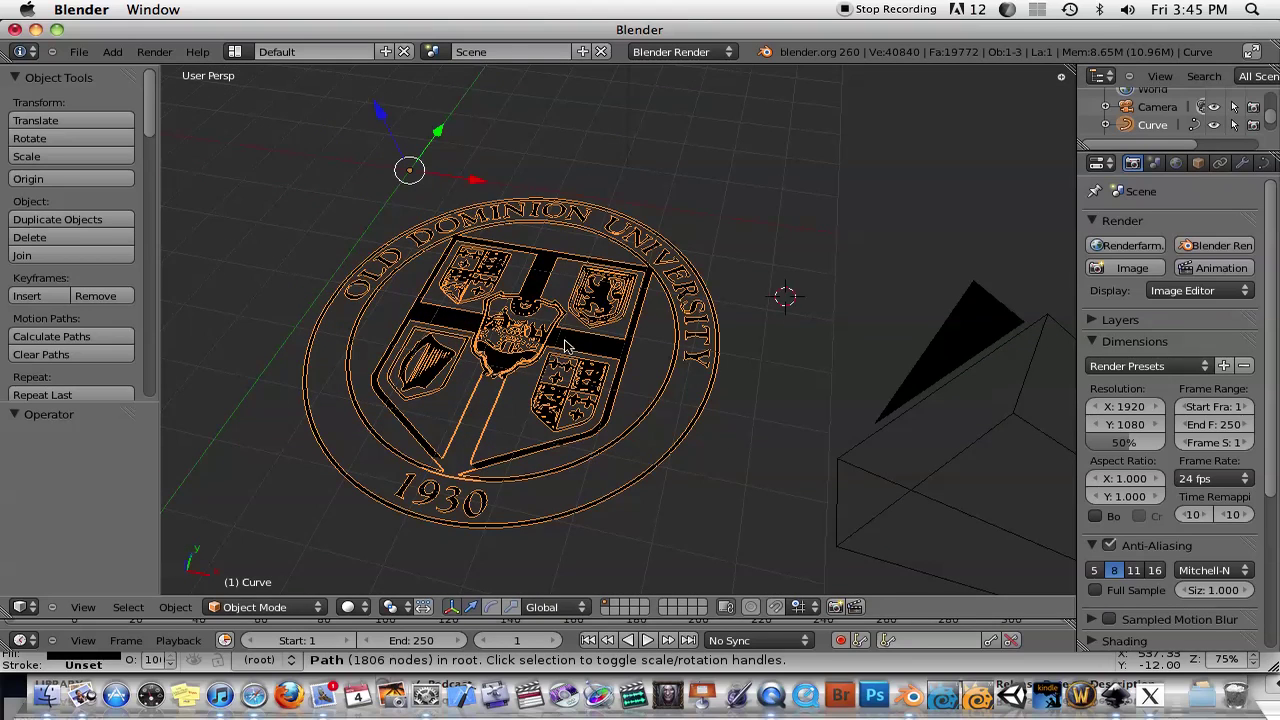
pyautogui.moveTo(648, 340); pyautogui.dragTo(634, 363, button='middle')
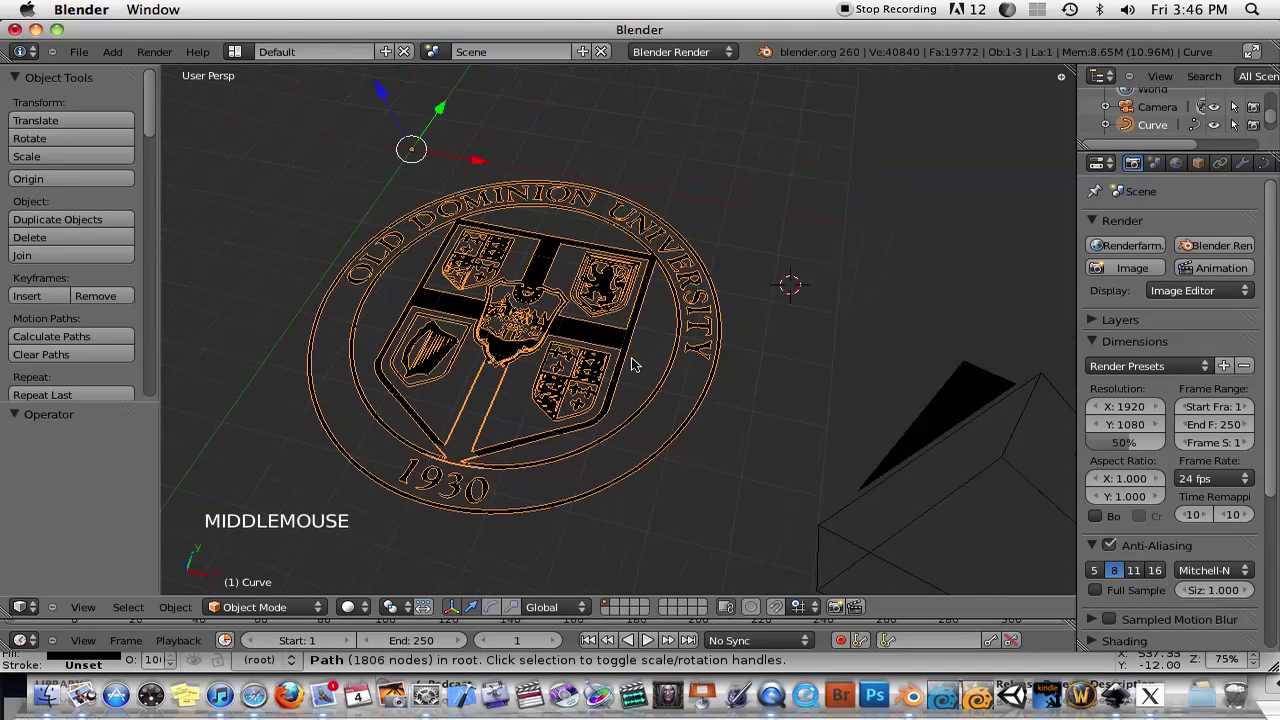
# Set the seal curve's origin to its geometry centre and widen the Properties editor.
pyautogui.rightClick(582, 314)
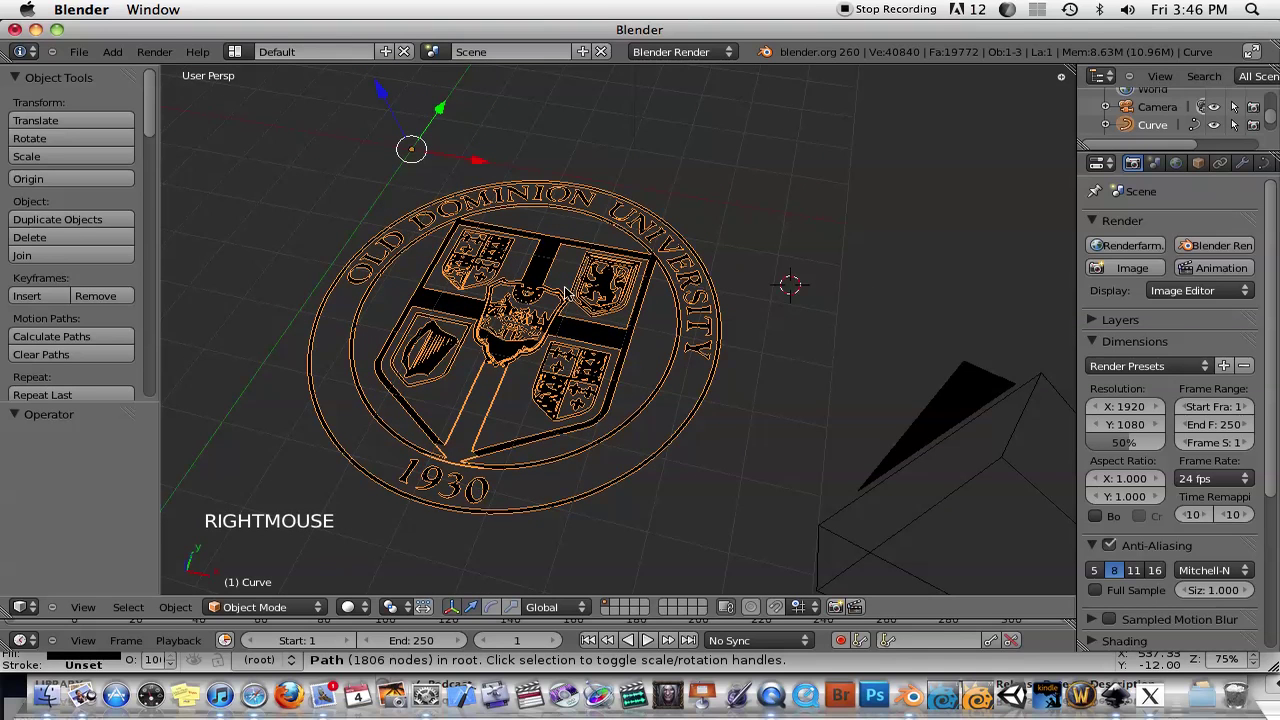
pyautogui.click(175, 607)
pyautogui.moveTo(216, 534)
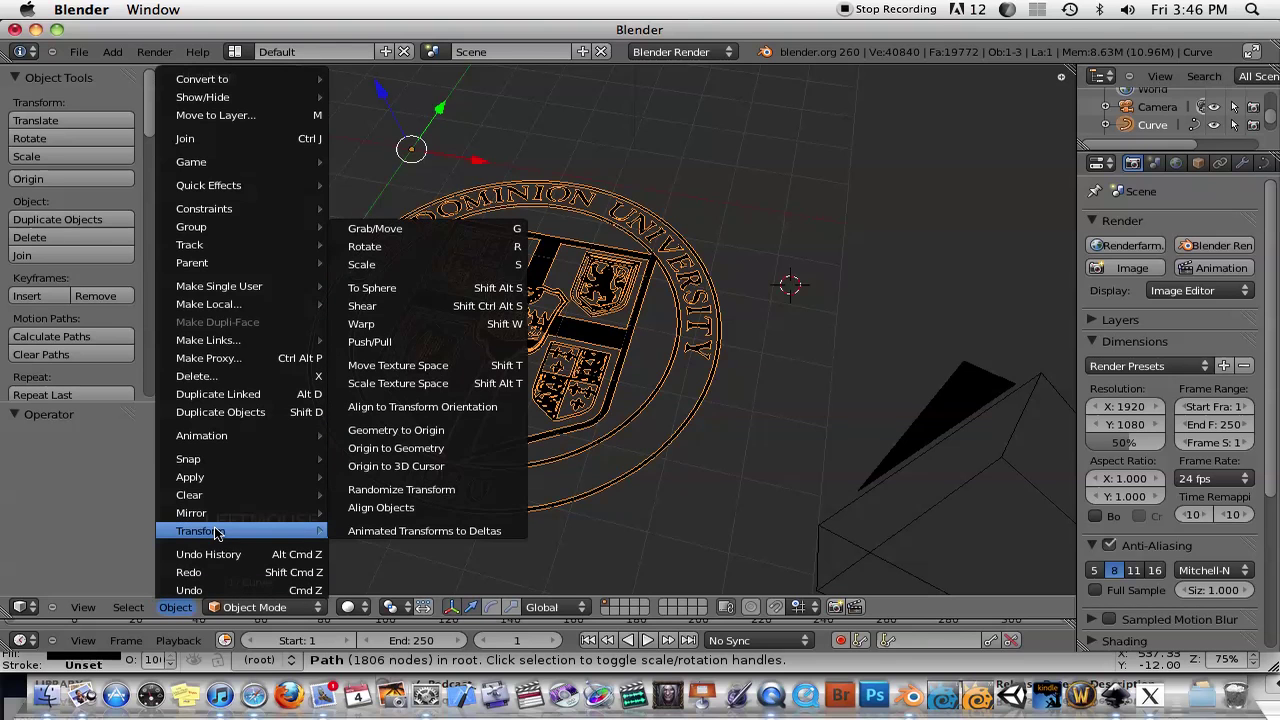
pyautogui.click(447, 453)
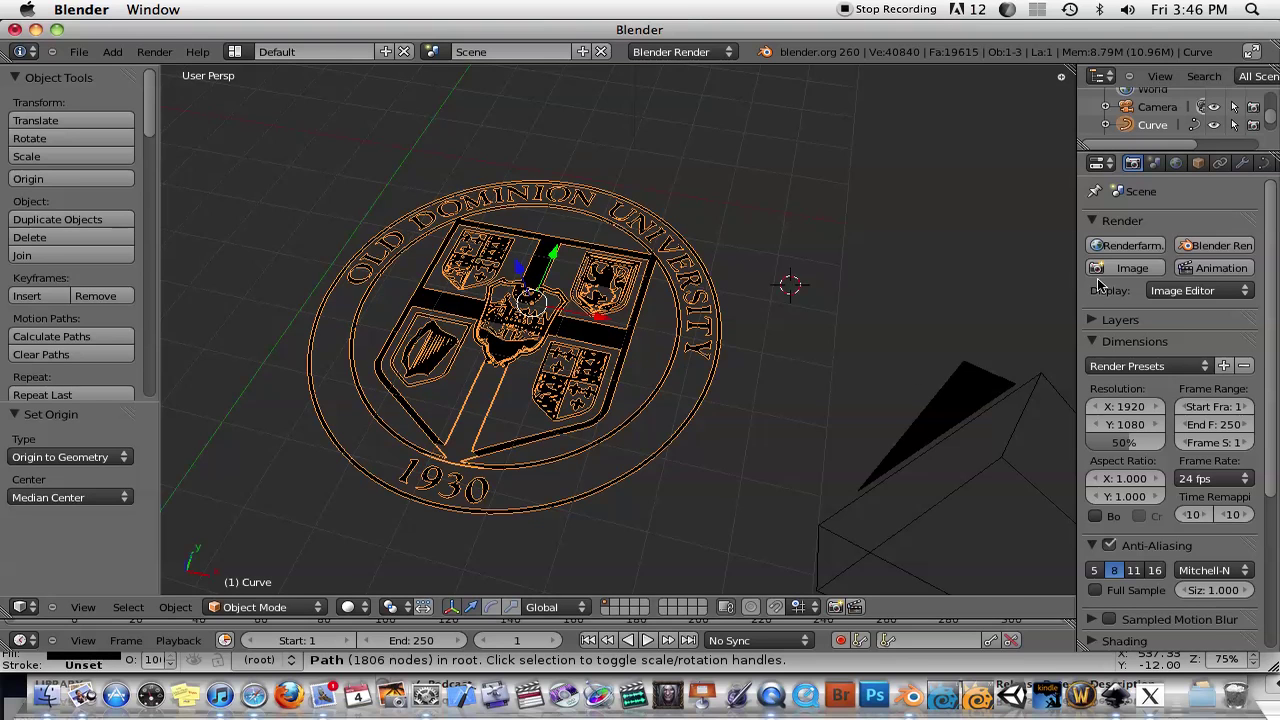
pyautogui.moveTo(1077, 285); pyautogui.dragTo(914, 277)
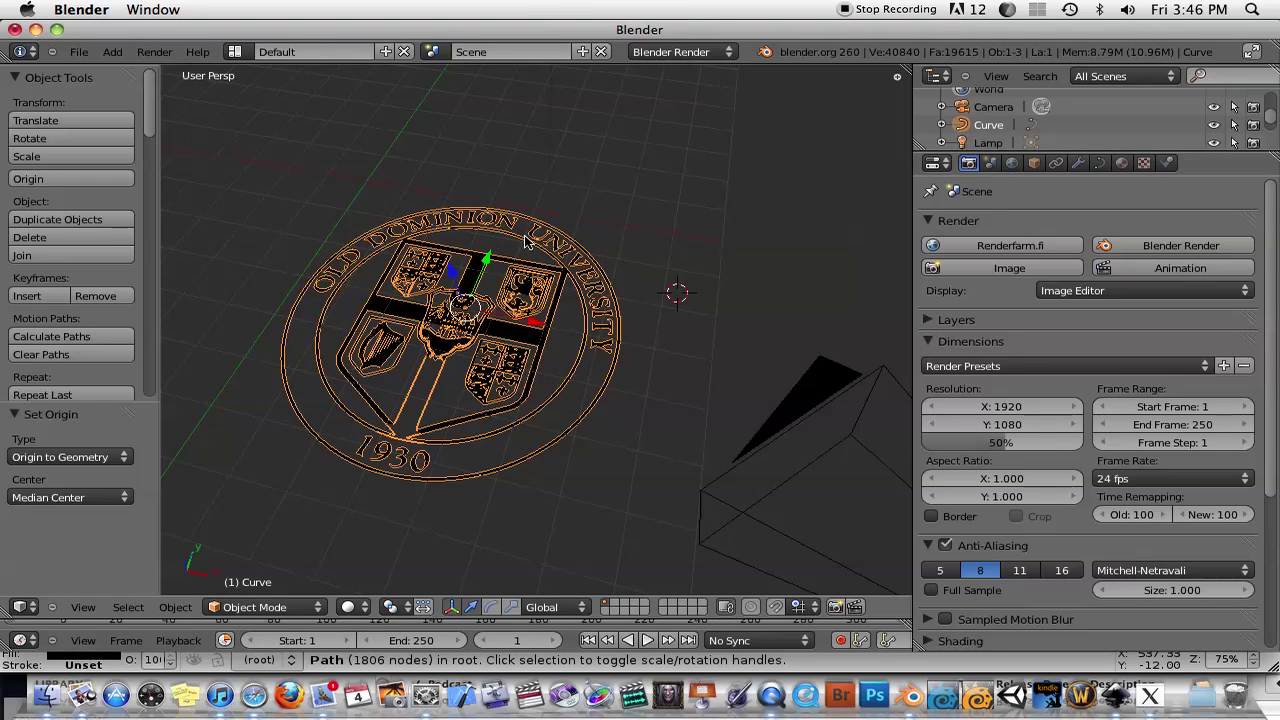
# In the curve's Geometry settings, set Extrude to 1, then reduce it to 0.5.
pyautogui.click(1101, 163)
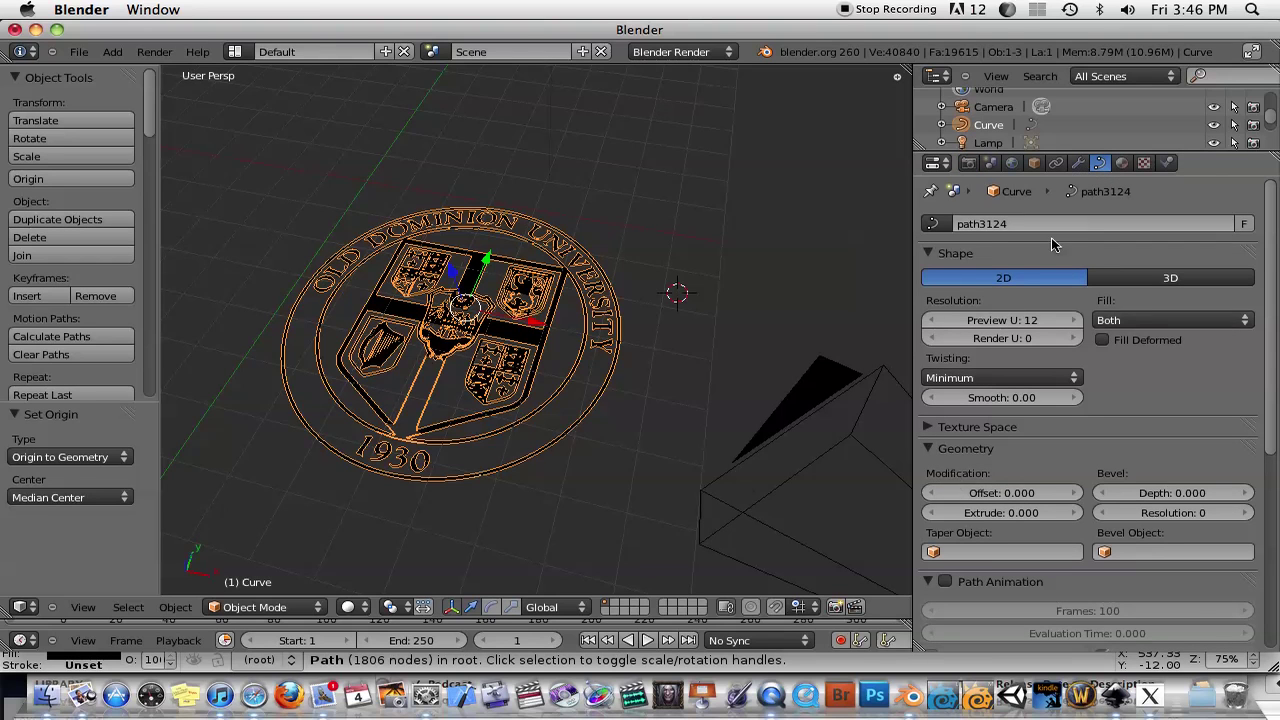
pyautogui.moveTo(992, 515); pyautogui.dragTo(1024, 518)
pyautogui.click(1022, 513)
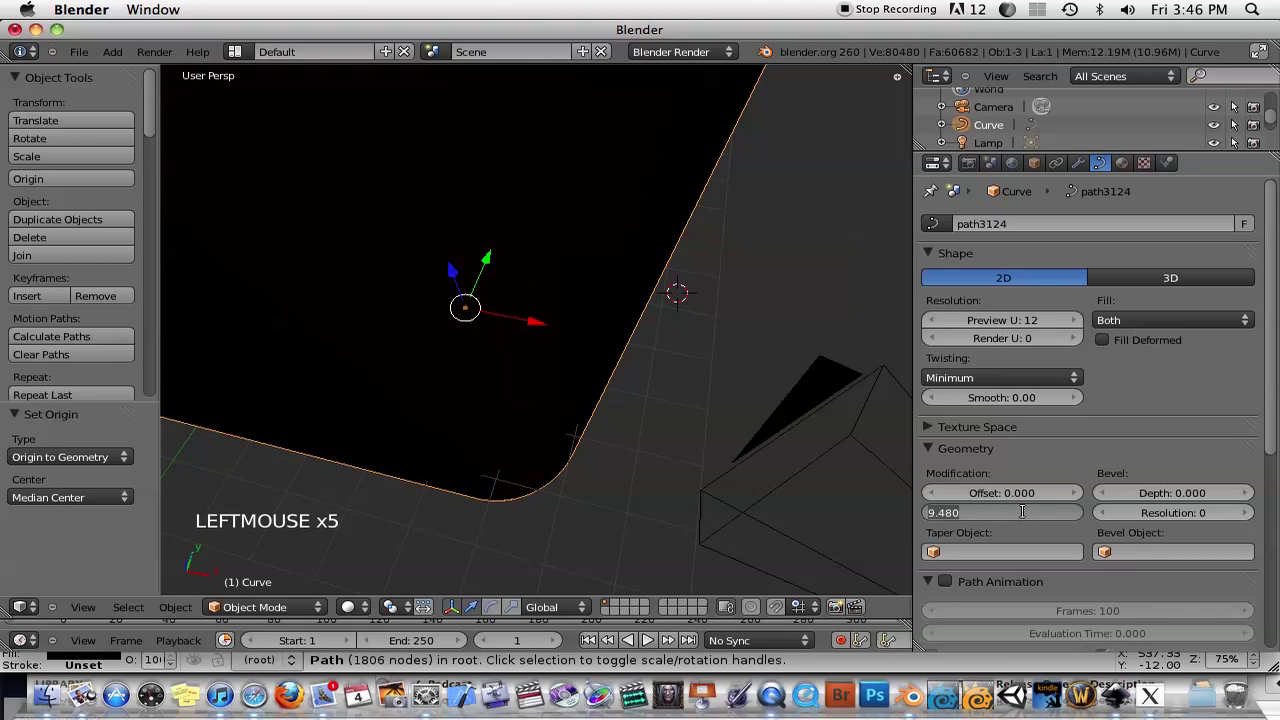
pyautogui.write('1')
pyautogui.press('Return')
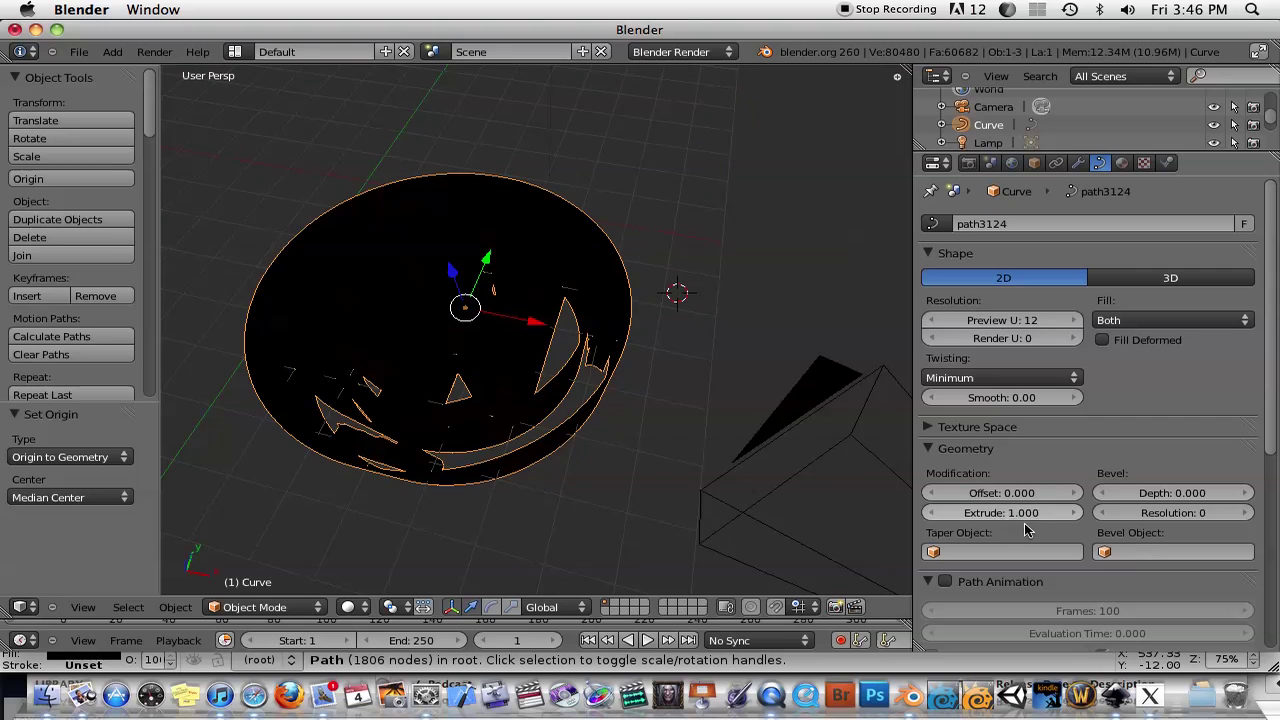
pyautogui.click(1020, 515)
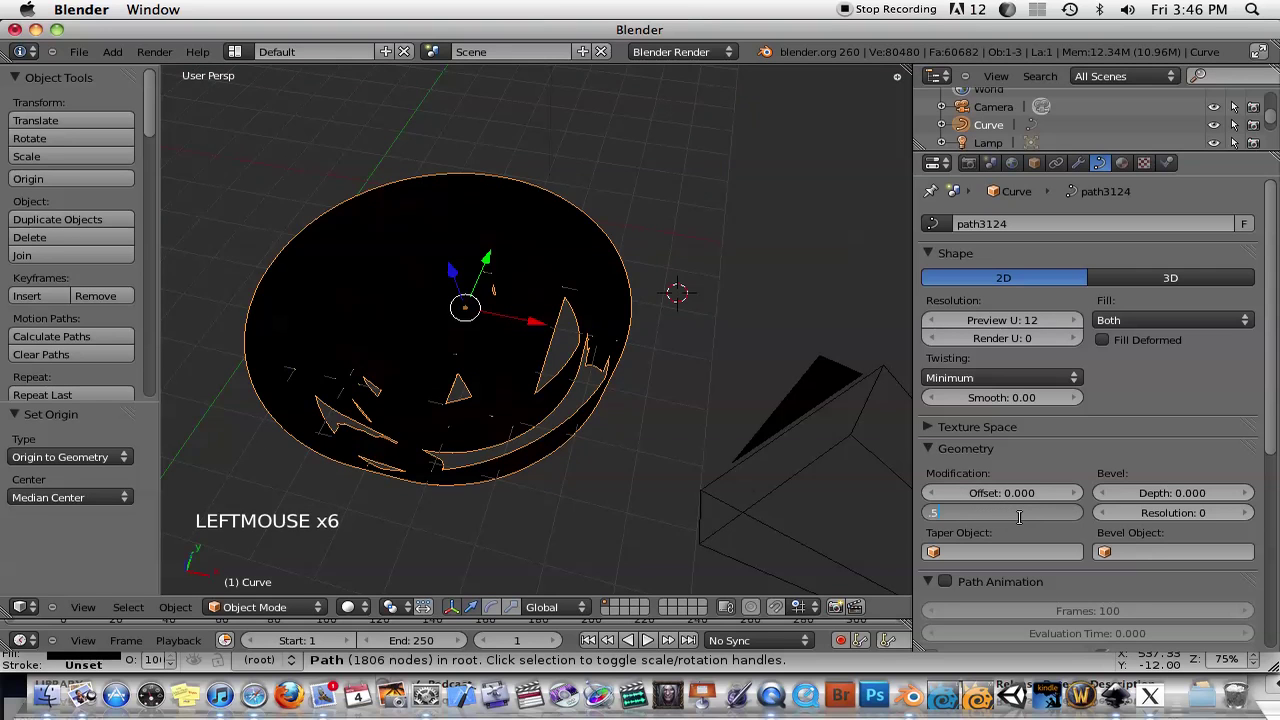
pyautogui.write('.5')
pyautogui.press('Return')
# Check the seal from top view and reduce the Extrude depth to 0.3.
pyautogui.moveTo(651, 400); pyautogui.dragTo(687, 355, button='middle')
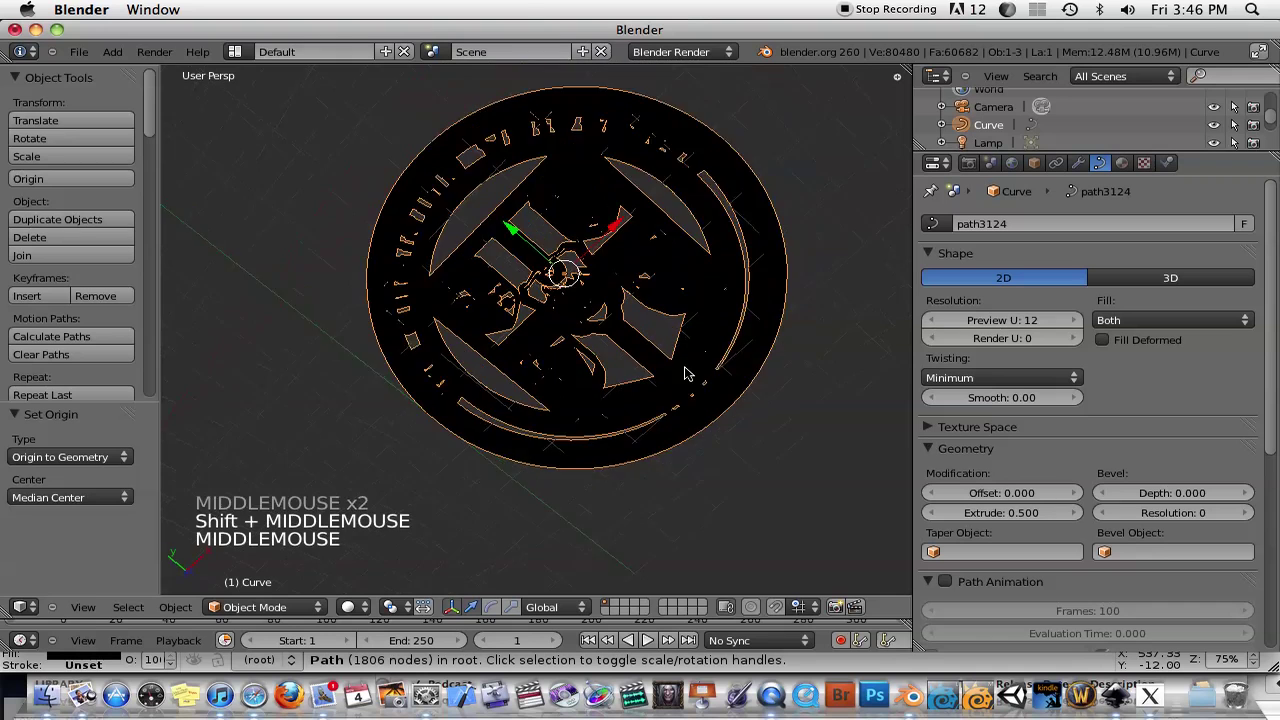
pyautogui.scroll(3, 687, 355)
pyautogui.scroll(-1, 687, 355)
pyautogui.press('KP_7')
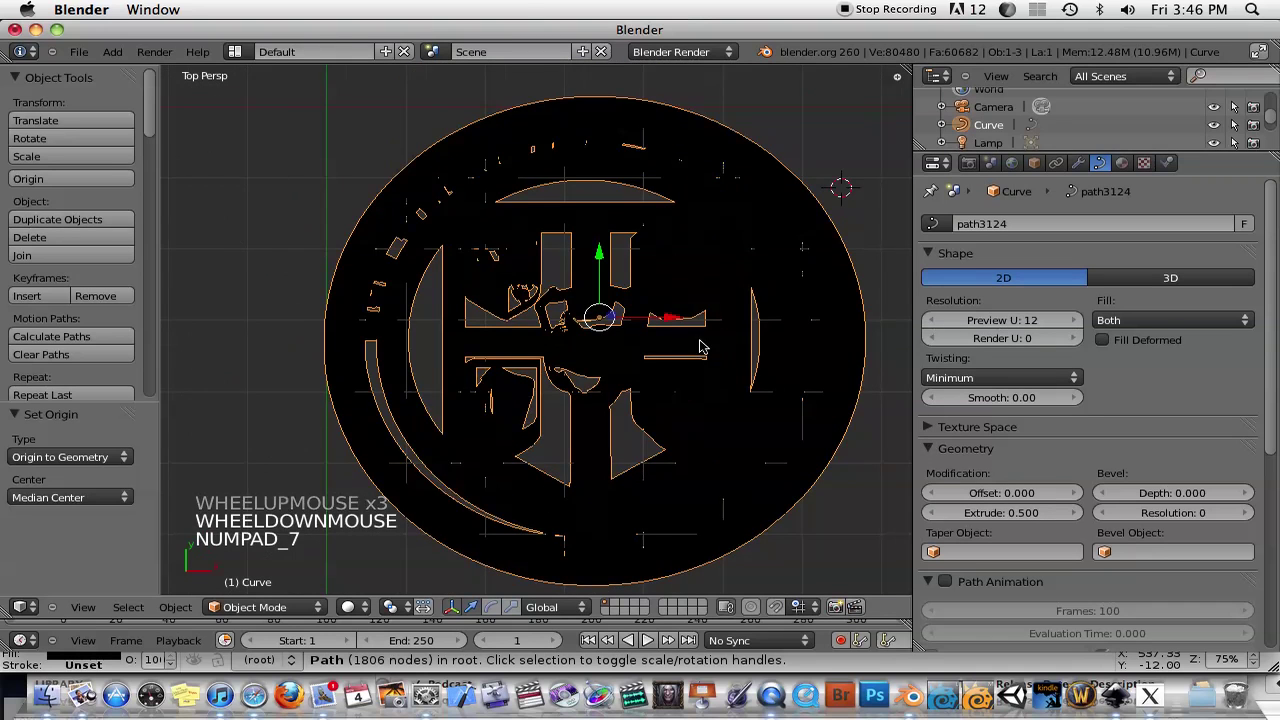
pyautogui.keyDown('shift'); pyautogui.moveTo(630, 386); pyautogui.dragTo(663, 320, button='middle'); pyautogui.keyUp('shift')
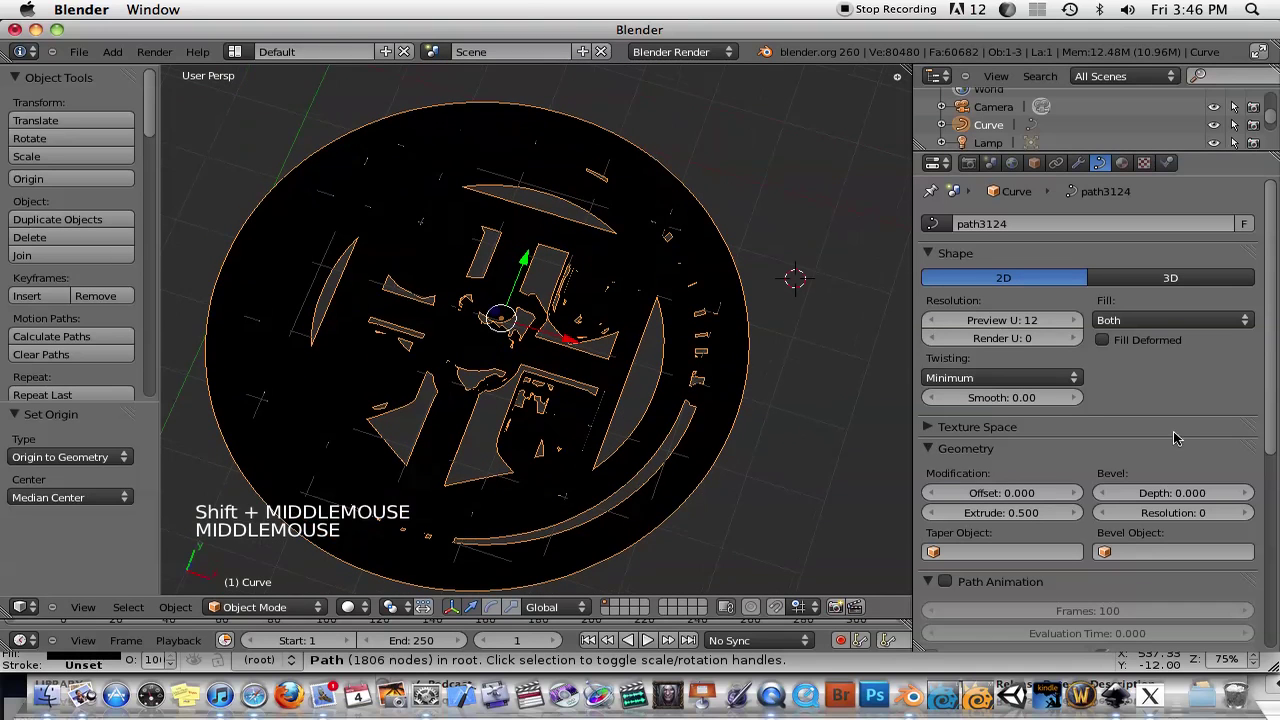
pyautogui.click(937, 515)
pyautogui.doubleClick(970, 513)
pyautogui.click(1003, 513)
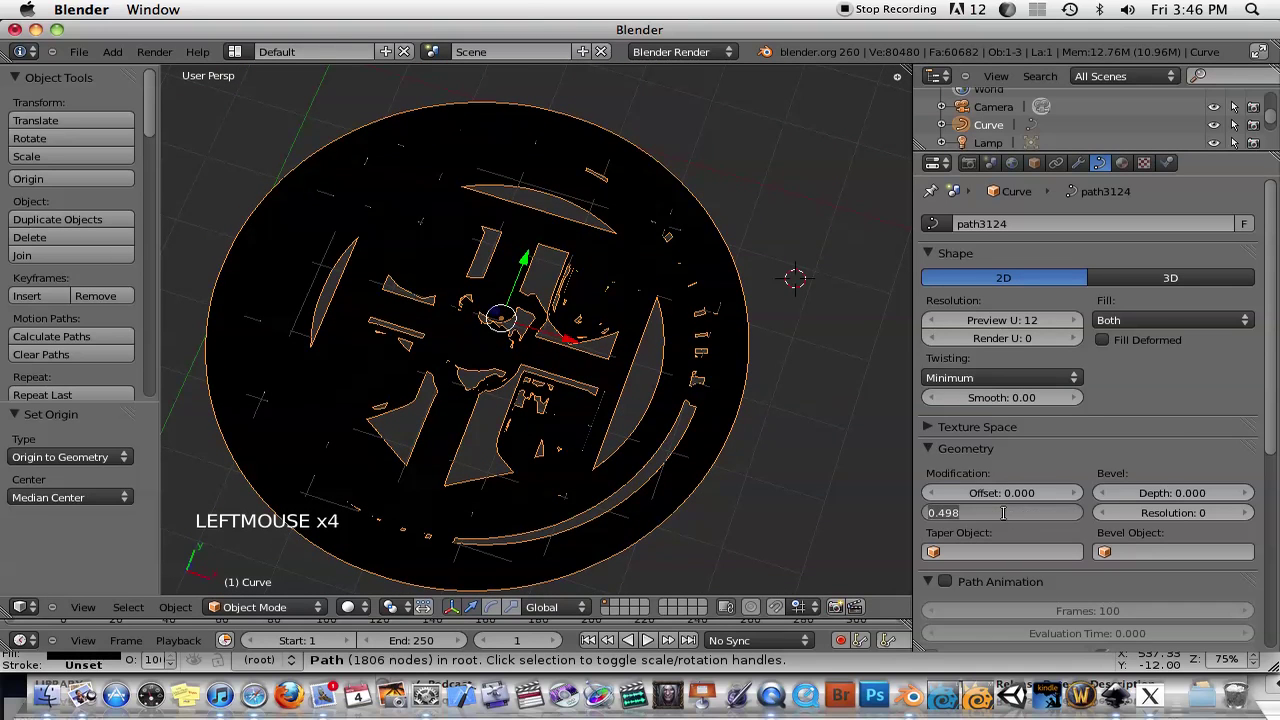
pyautogui.write('.3')
pyautogui.press('Return')
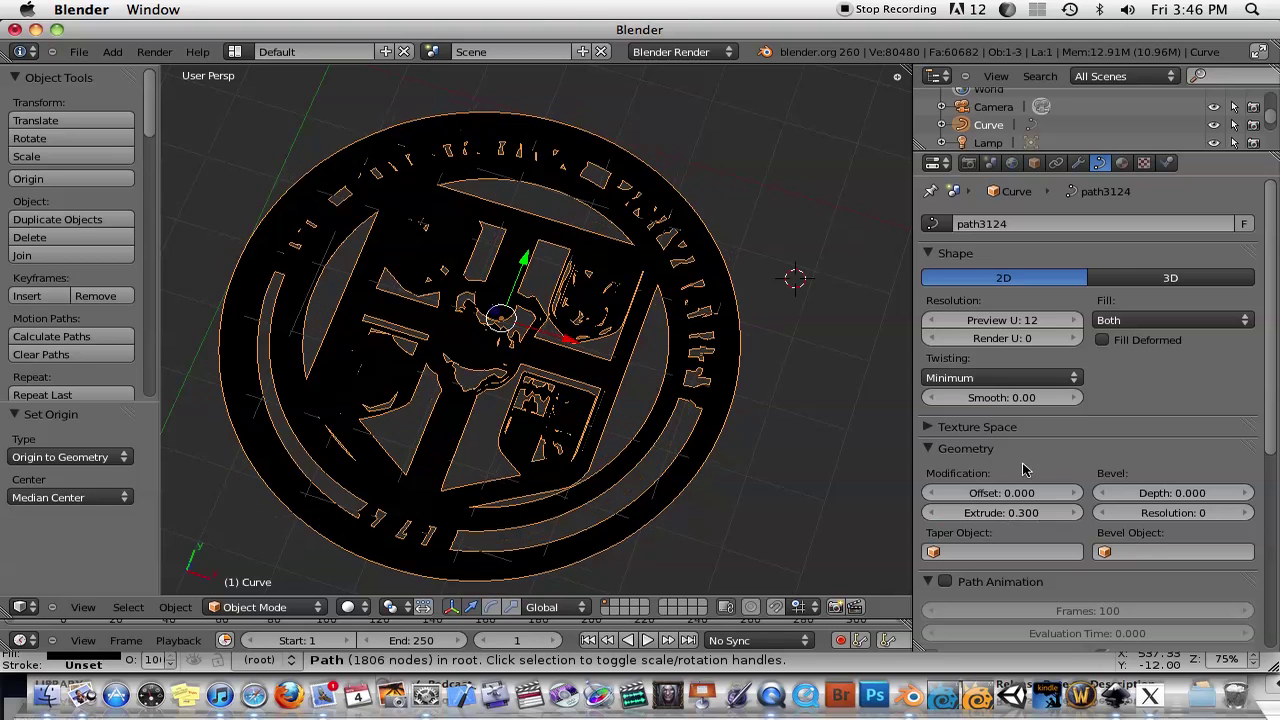
# Switch the curve shape to 3D and back to 2D, then orbit to inspect.
pyautogui.click(1160, 285)
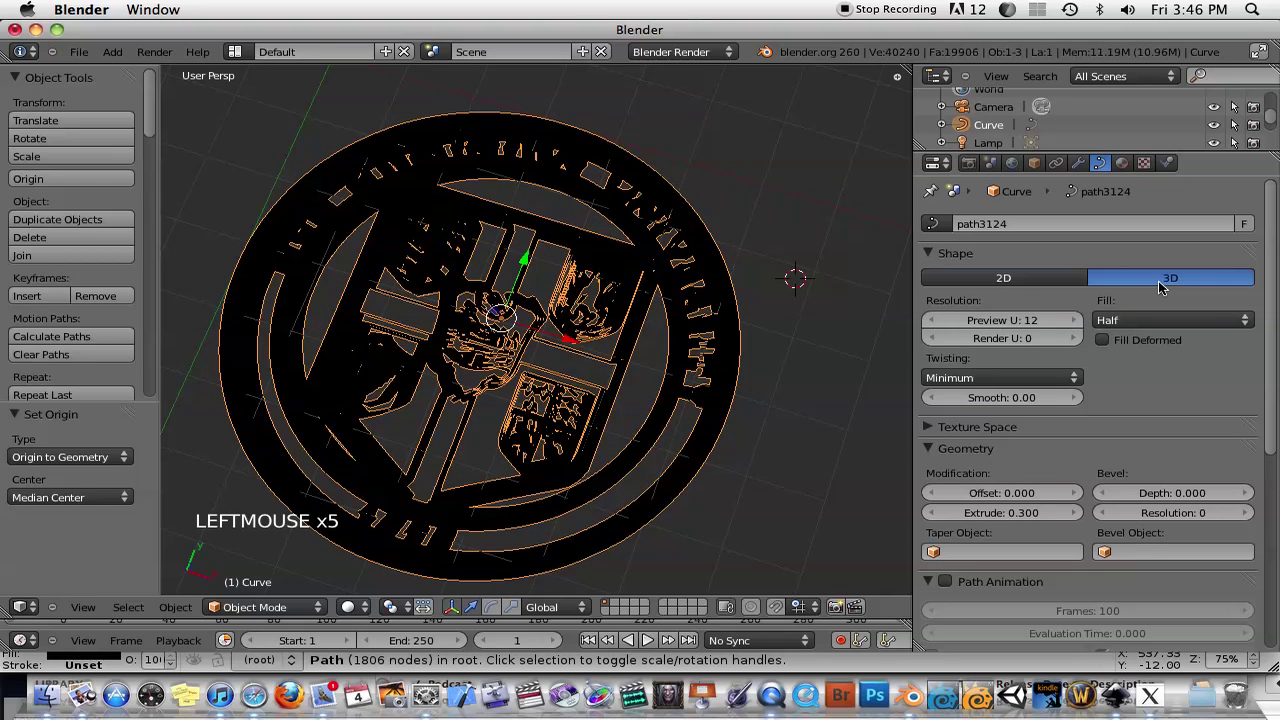
pyautogui.click(1040, 286)
pyautogui.moveTo(575, 375); pyautogui.dragTo(793, 288, button='middle')
pyautogui.scroll(-2, 646, 309)
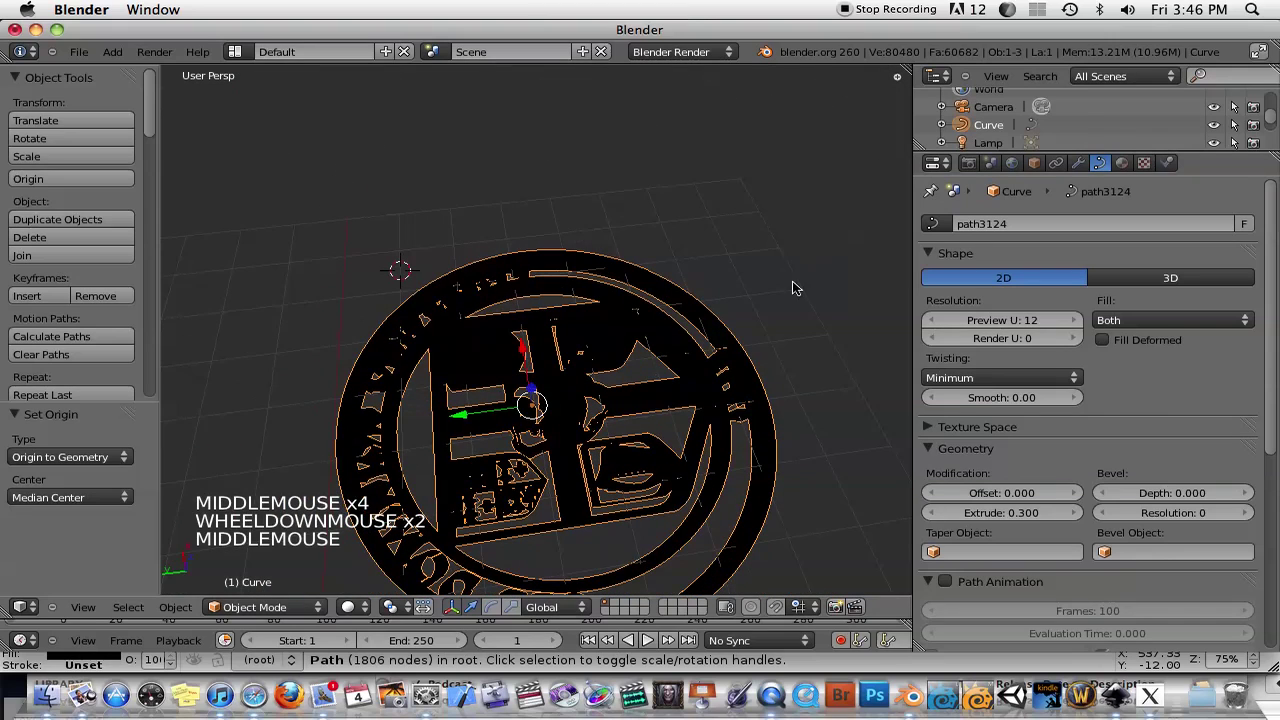
# Set the SVGMat diffuse colour to light grey (RGB 0.570) in the Material tab.
pyautogui.click(1121, 163)
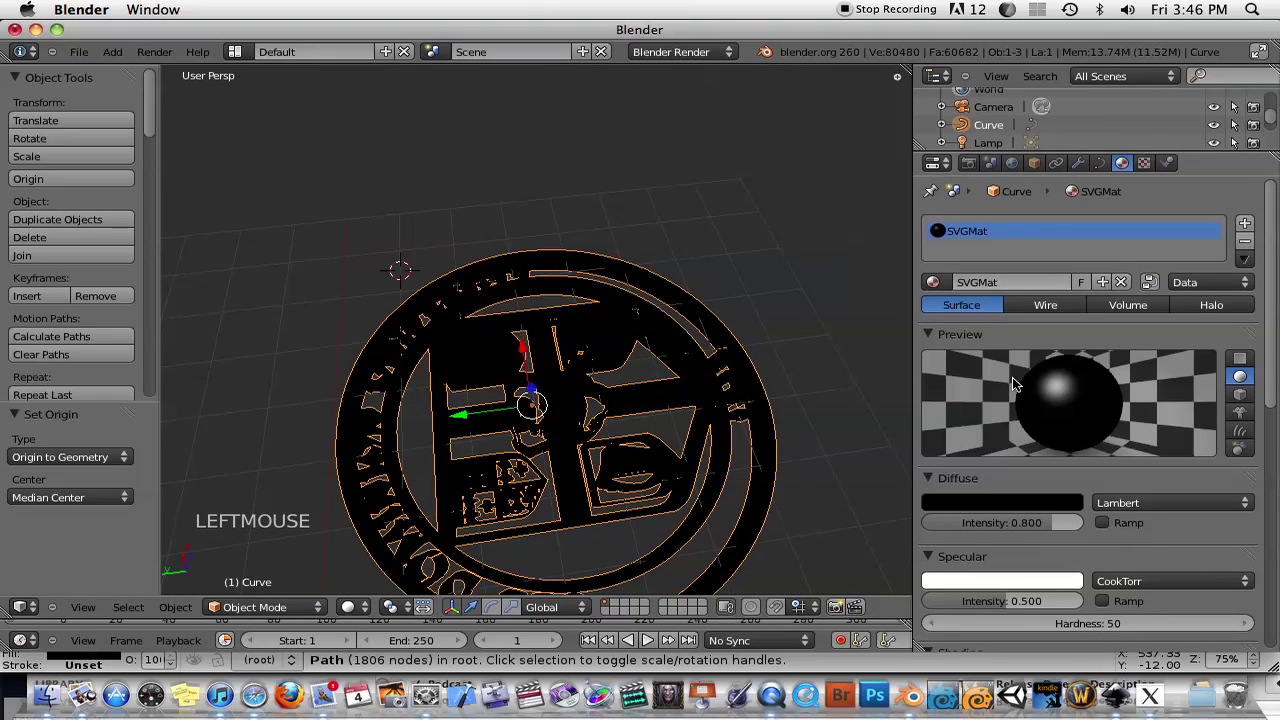
pyautogui.click(1018, 504)
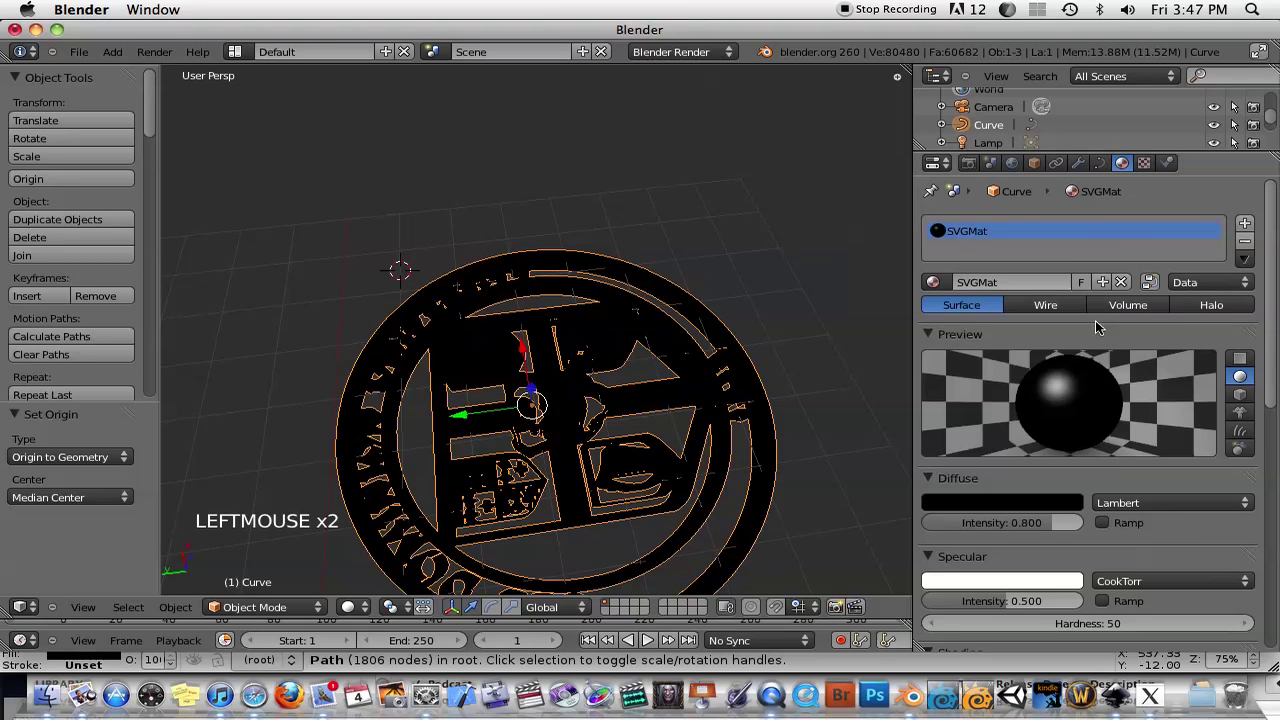
pyautogui.click(1025, 505)
pyautogui.click(1093, 335)
pyautogui.moveTo(1095, 335); pyautogui.dragTo(1098, 292)
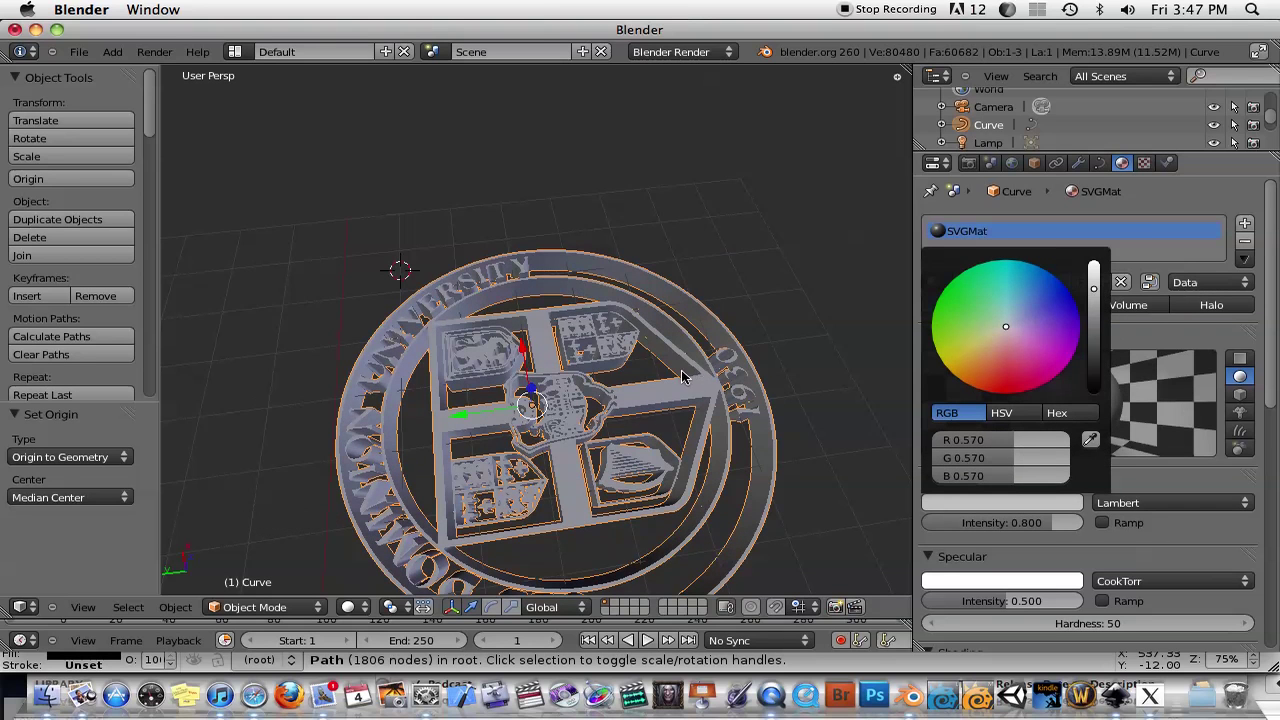
pyautogui.moveTo(834, 317); pyautogui.dragTo(700, 334, button='middle')
pyautogui.click(1101, 163)
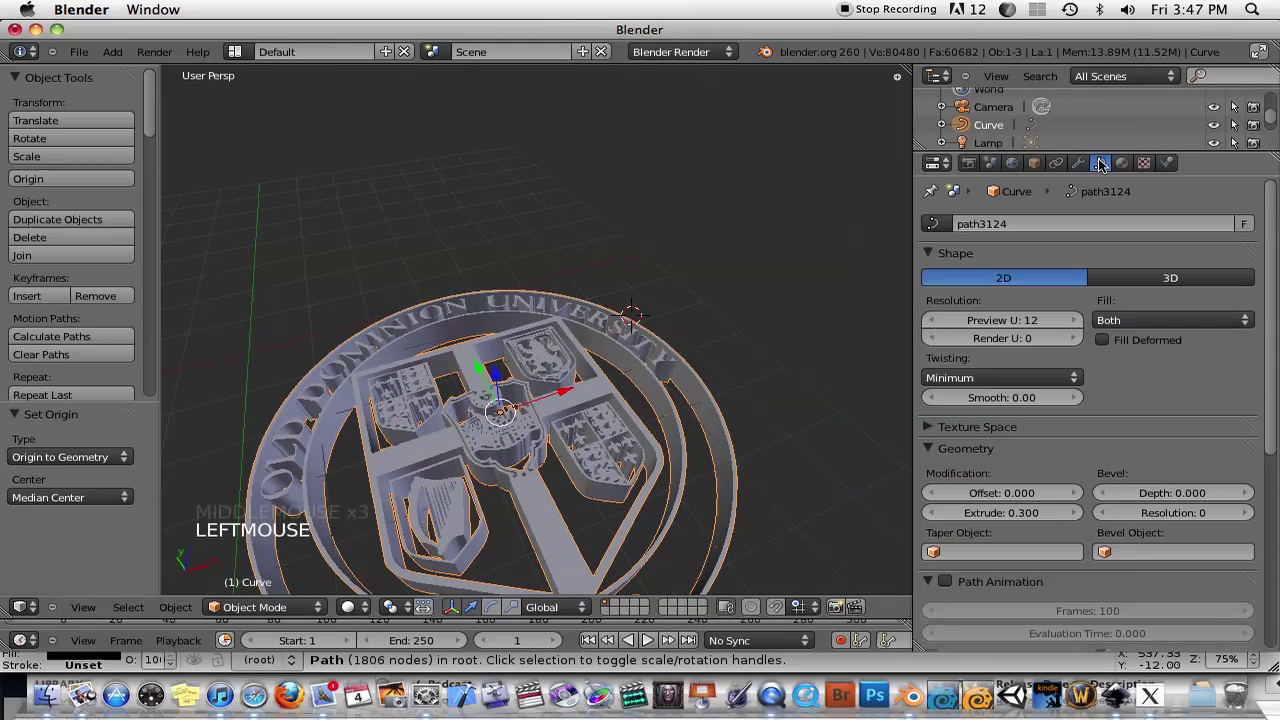
pyautogui.keyDown('shift'); pyautogui.moveTo(688, 410); pyautogui.dragTo(697, 300, button='middle'); pyautogui.keyUp('shift')
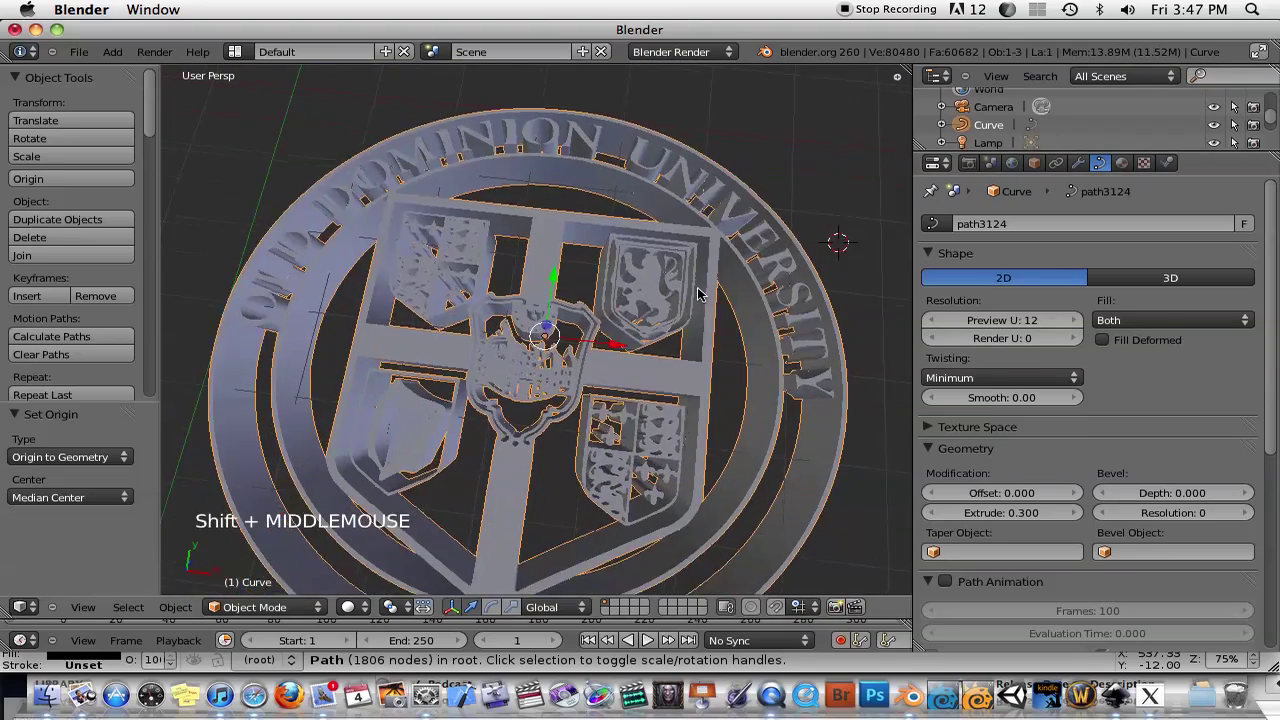
pyautogui.click(1170, 278)
pyautogui.moveTo(762, 346); pyautogui.dragTo(640, 330, button='middle')
pyautogui.click(1006, 281)
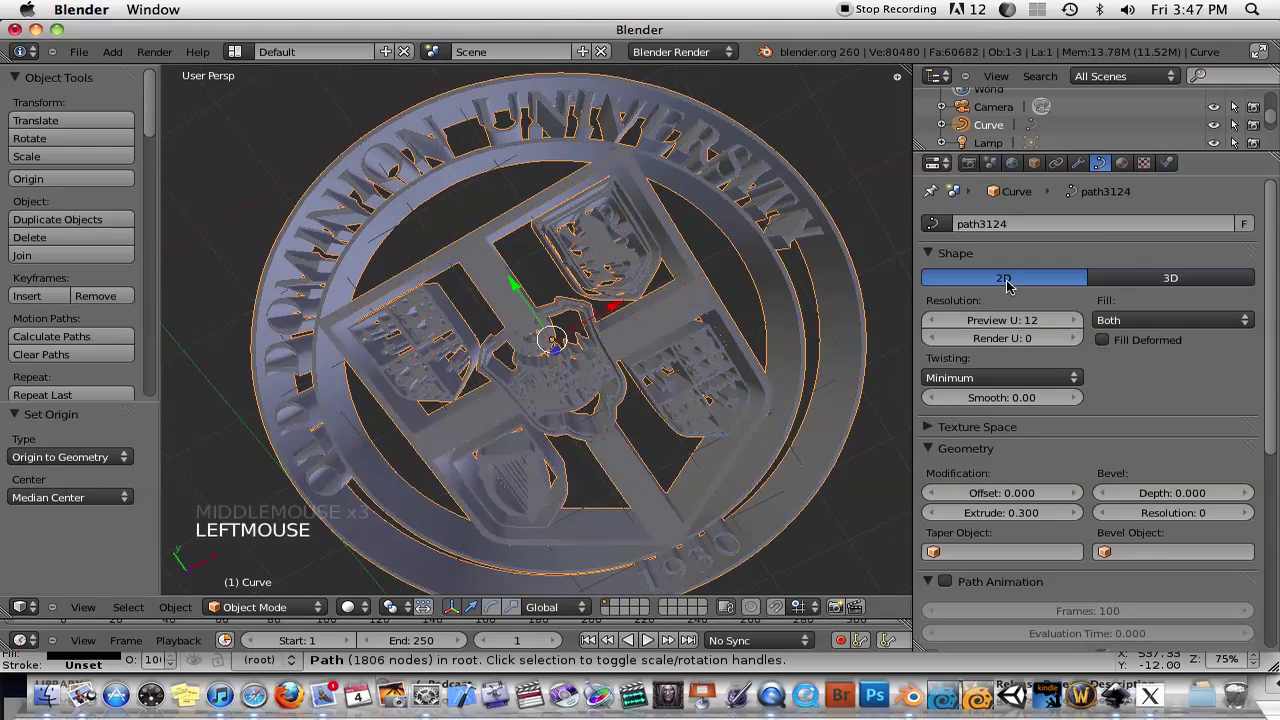
pyautogui.moveTo(470, 375); pyautogui.dragTo(543, 210, button='middle')
pyautogui.click(1165, 280)
pyautogui.moveTo(533, 308); pyautogui.dragTo(495, 266, button='middle')
pyautogui.moveTo(714, 303); pyautogui.dragTo(700, 340, button='middle')
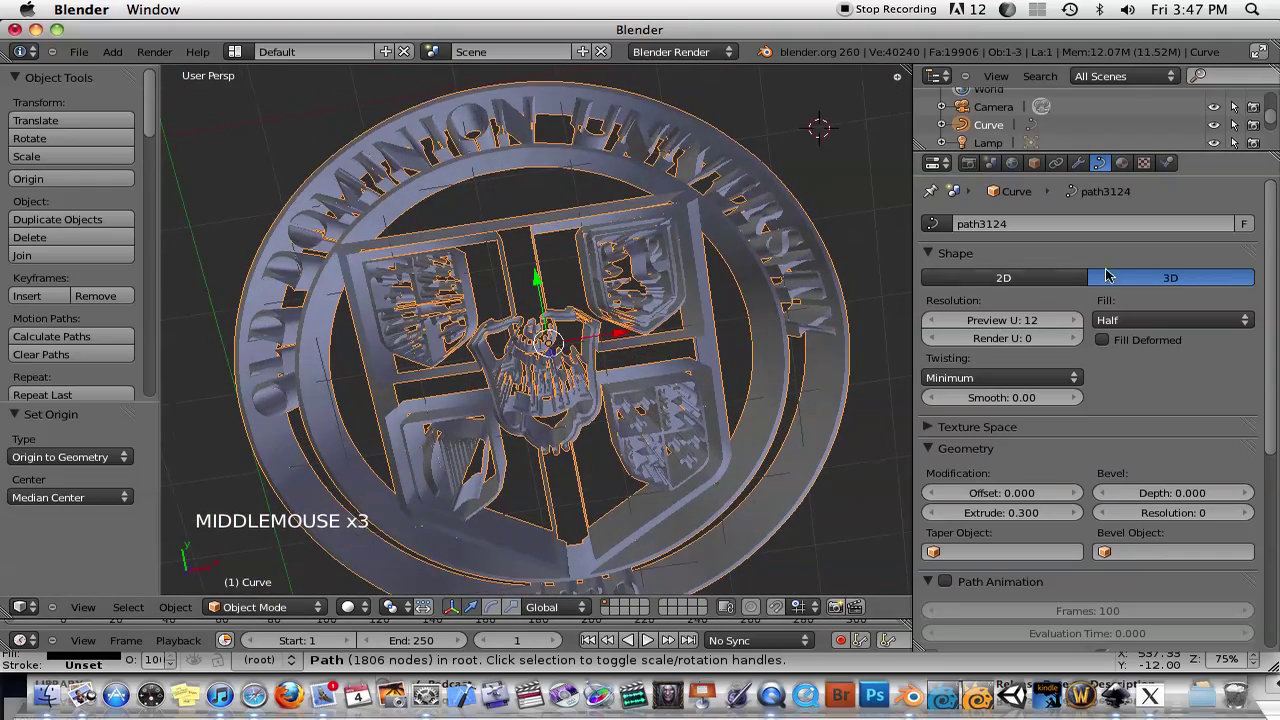
pyautogui.click(1003, 277)
pyautogui.moveTo(588, 372); pyautogui.dragTo(600, 316, button='middle')
pyautogui.scroll(-2, 642, 360)
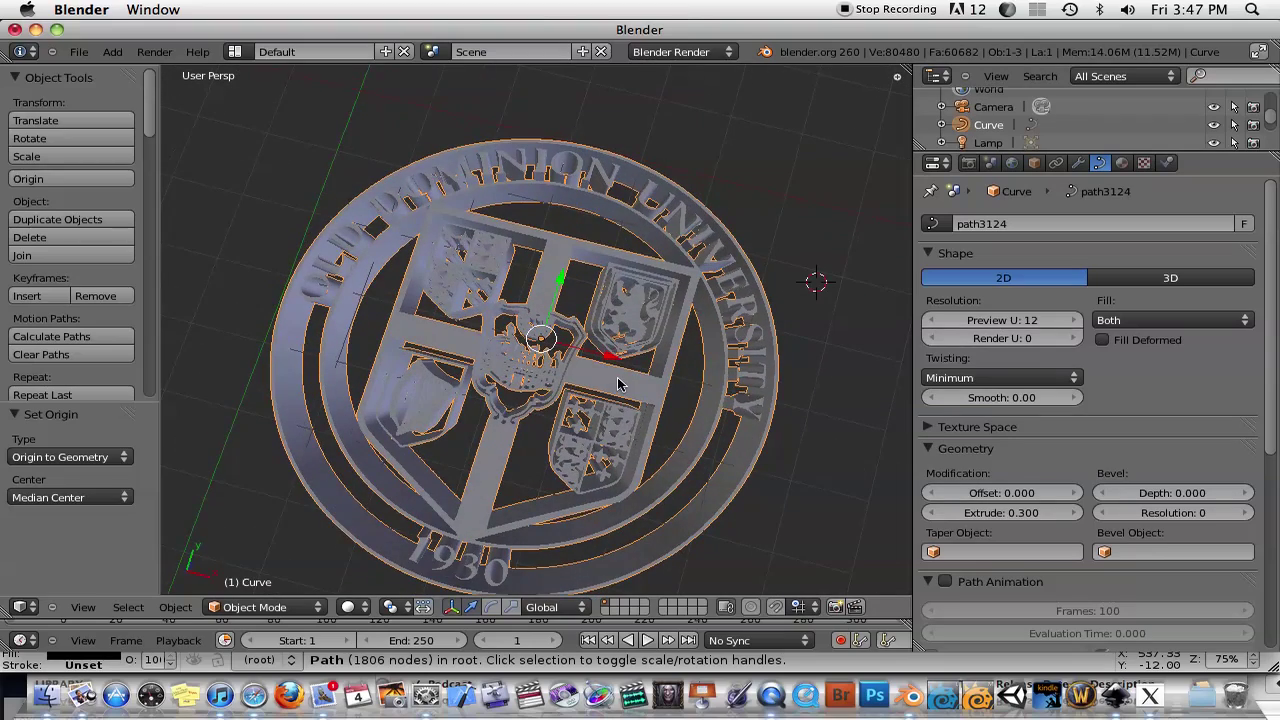
pyautogui.moveTo(591, 348); pyautogui.dragTo(545, 330, button='middle')
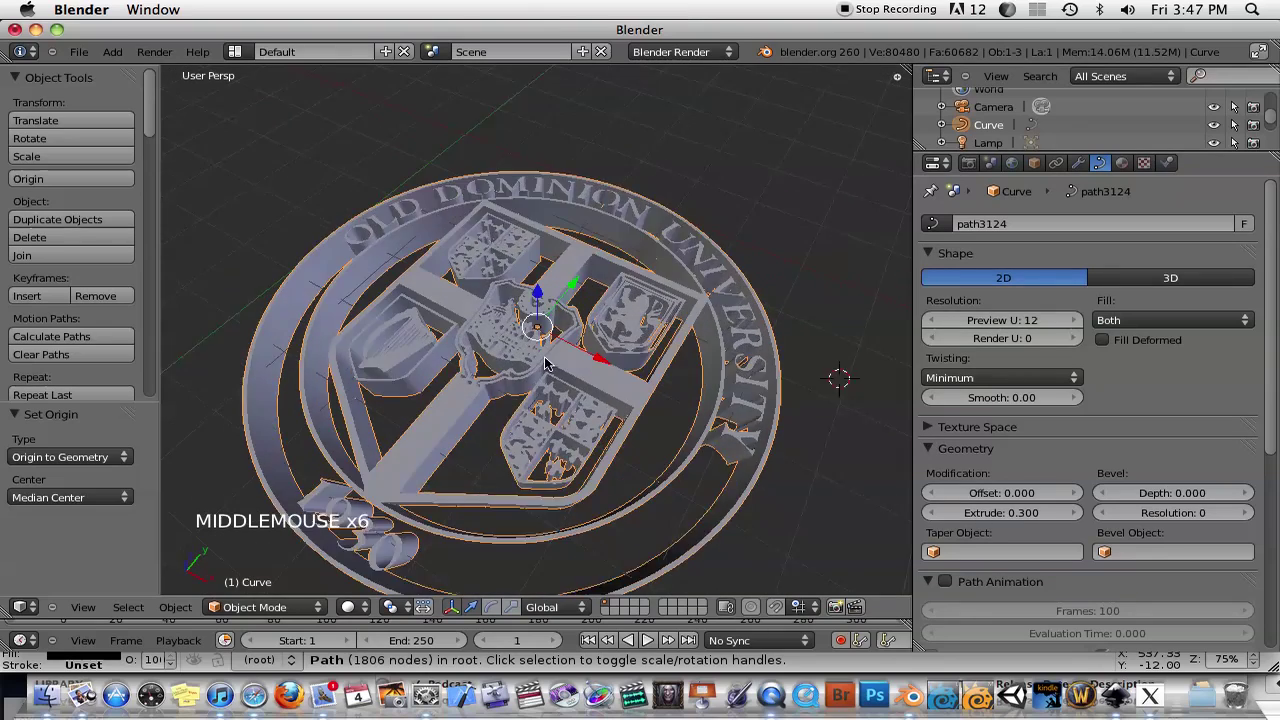
pyautogui.scroll(-2, 610, 326)
pyautogui.press('Tab')
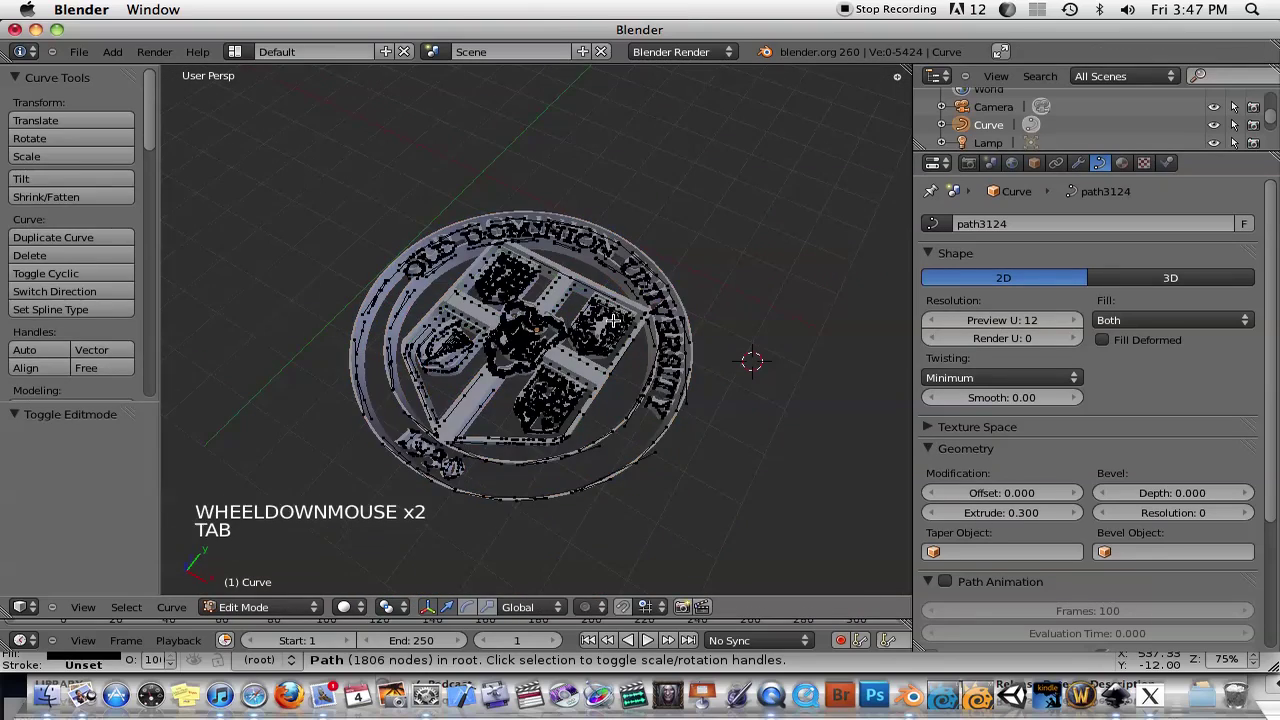
pyautogui.scroll(5, 553, 302)
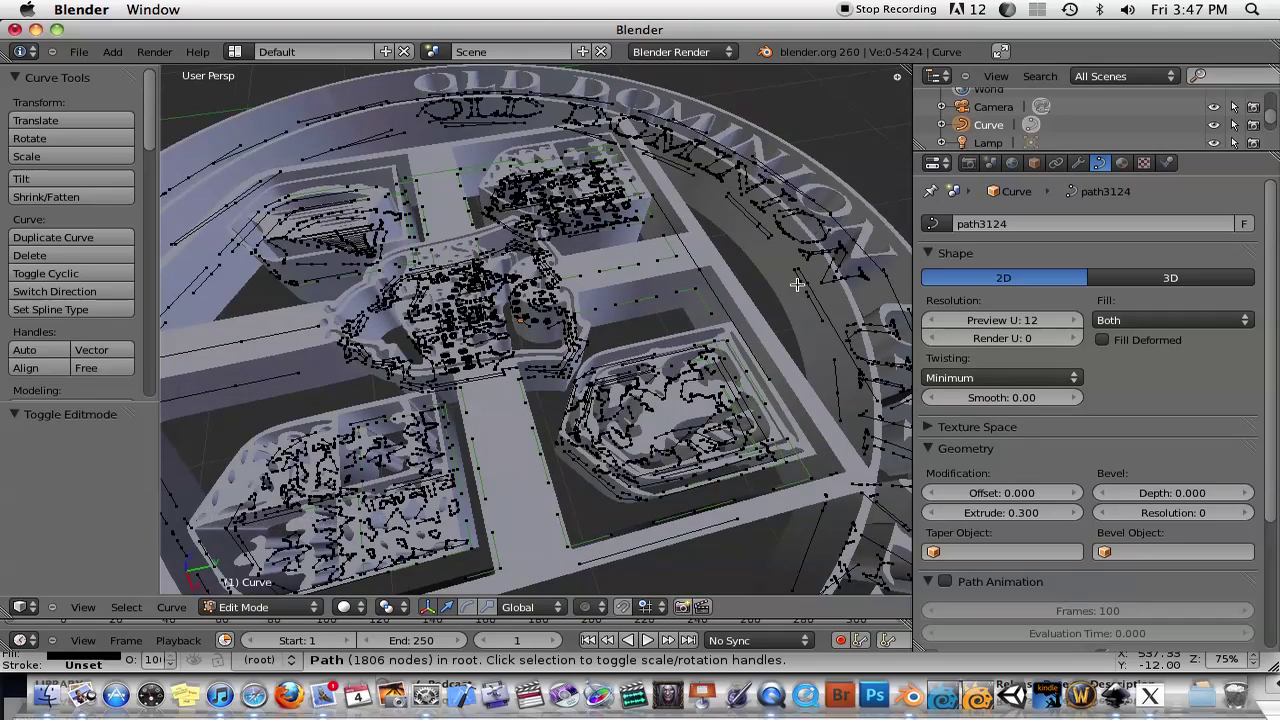
pyautogui.scroll(-3, 797, 285)
pyautogui.moveTo(817, 277); pyautogui.dragTo(595, 400, button='middle')
pyautogui.moveTo(660, 458); pyautogui.dragTo(767, 432, button='middle')
pyautogui.press('Tab')
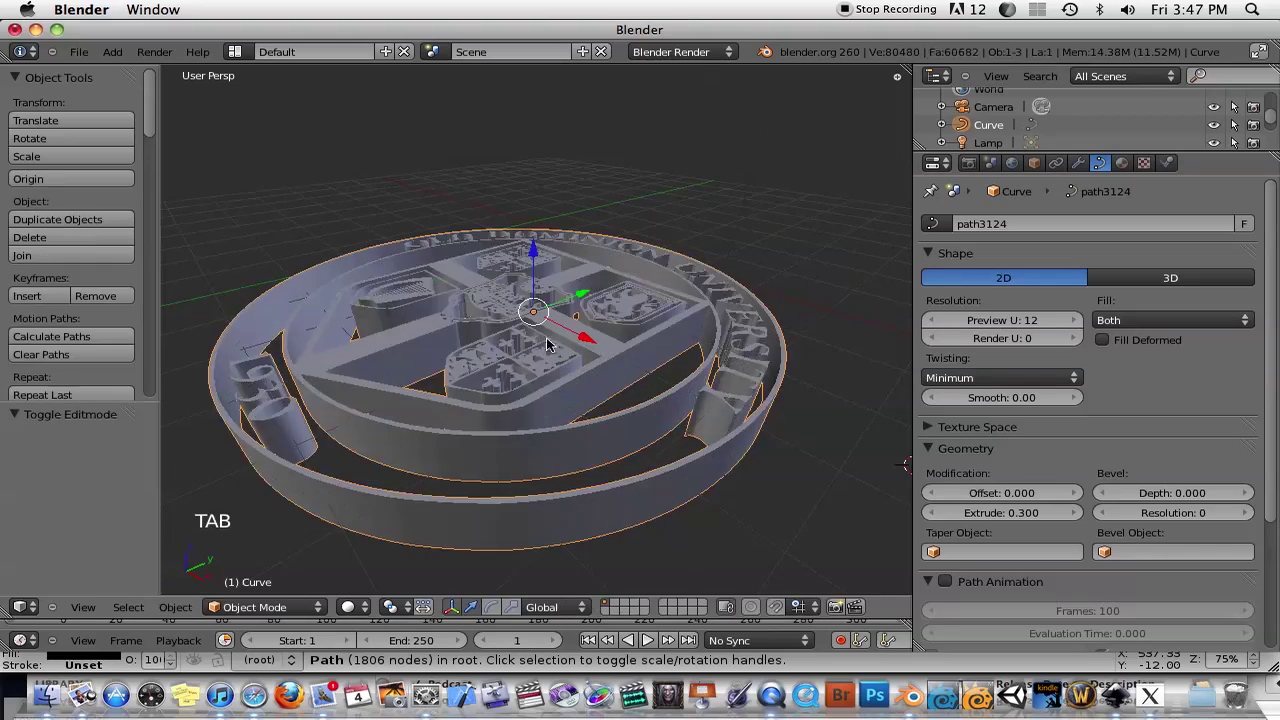
pyautogui.moveTo(669, 424); pyautogui.dragTo(556, 413, button='middle')
pyautogui.scroll(-1, 556, 413)
pyautogui.moveTo(556, 362); pyautogui.dragTo(600, 340, button='middle')
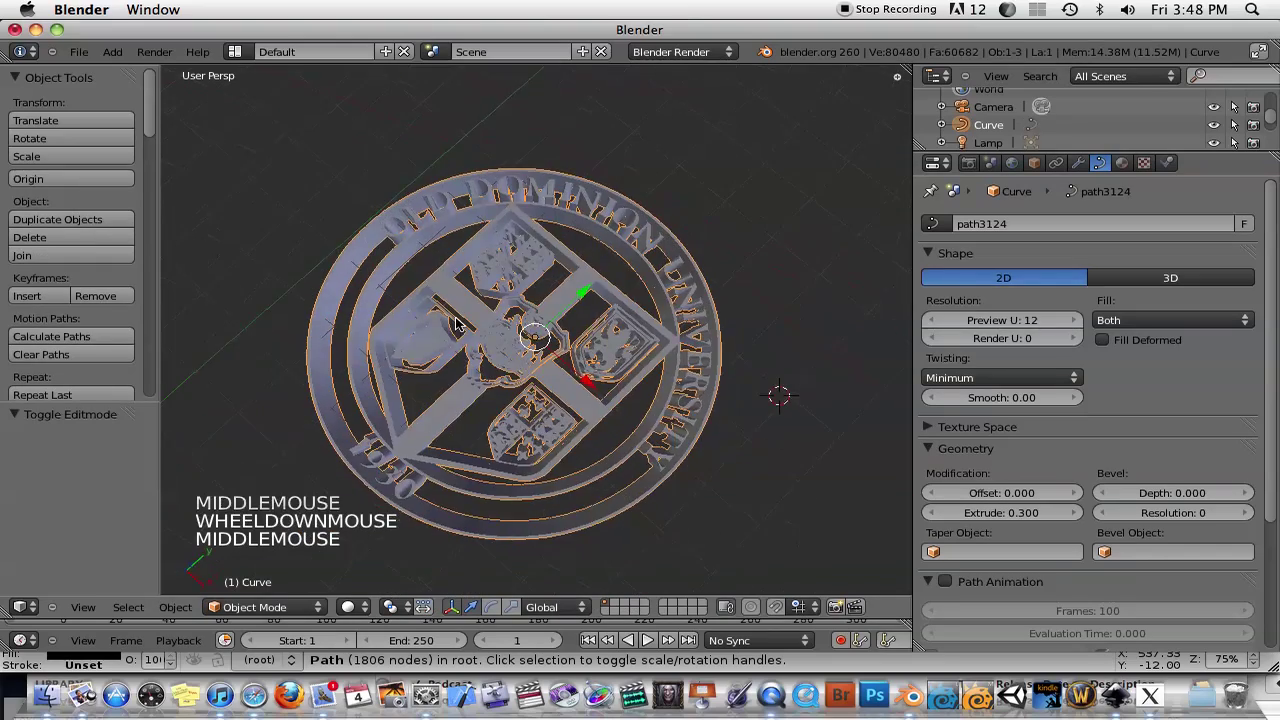
pyautogui.click(1149, 698)
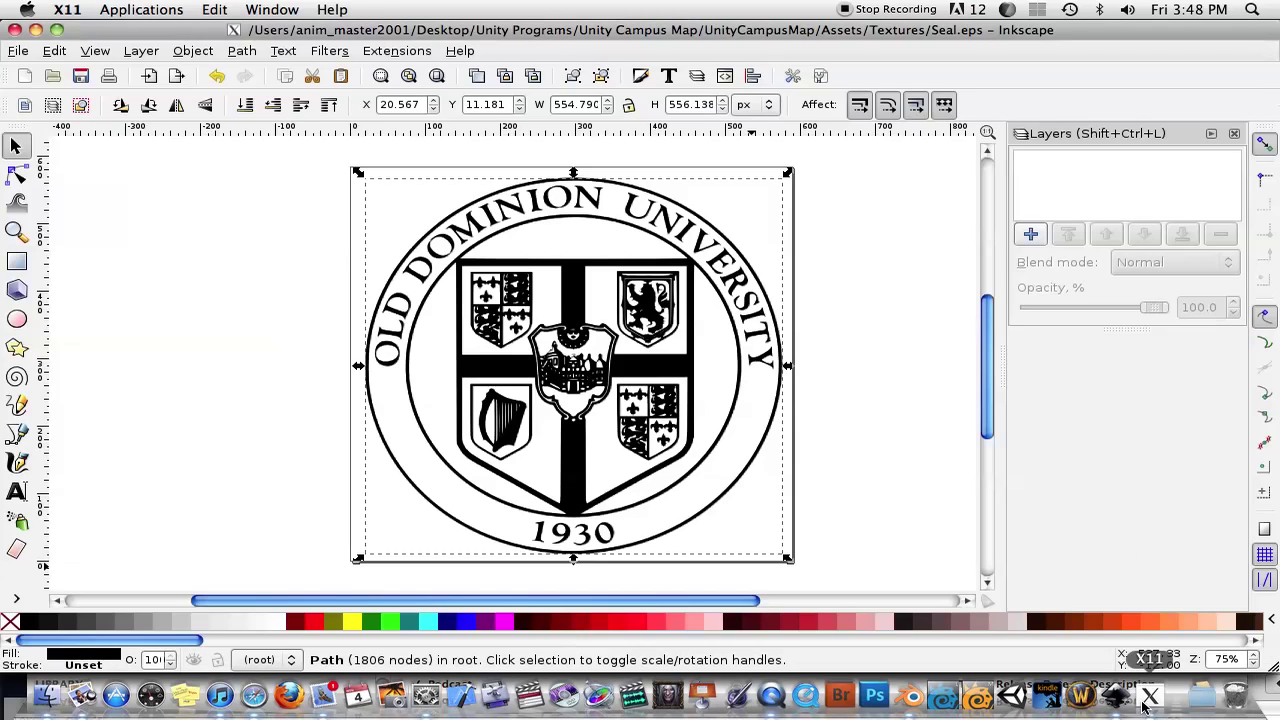
pyautogui.click(908, 697)
pyautogui.moveTo(640, 440); pyautogui.dragTo(650, 374, button='middle')
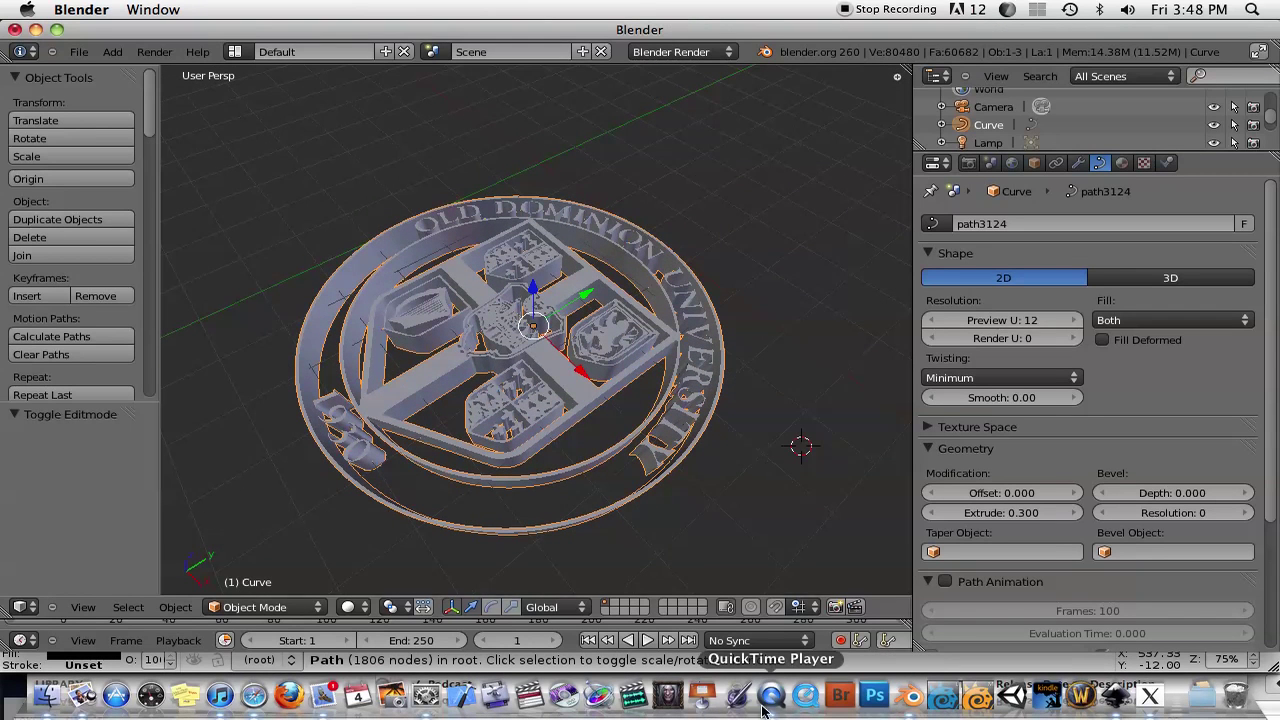